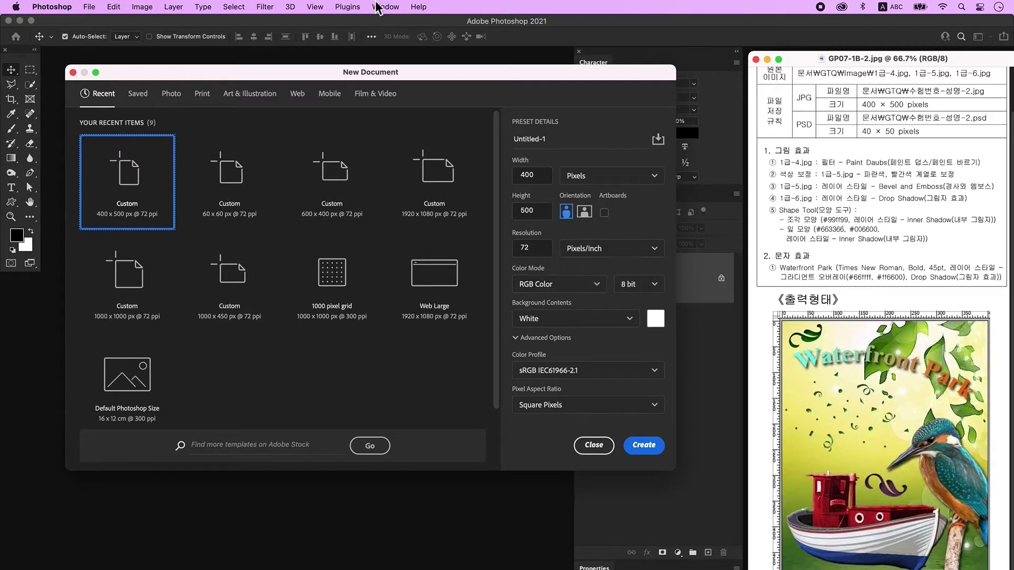
Create a 400×500 px, 72 ppi document, zoomed in with rulers shown around the canvas.
left_click(644, 445)
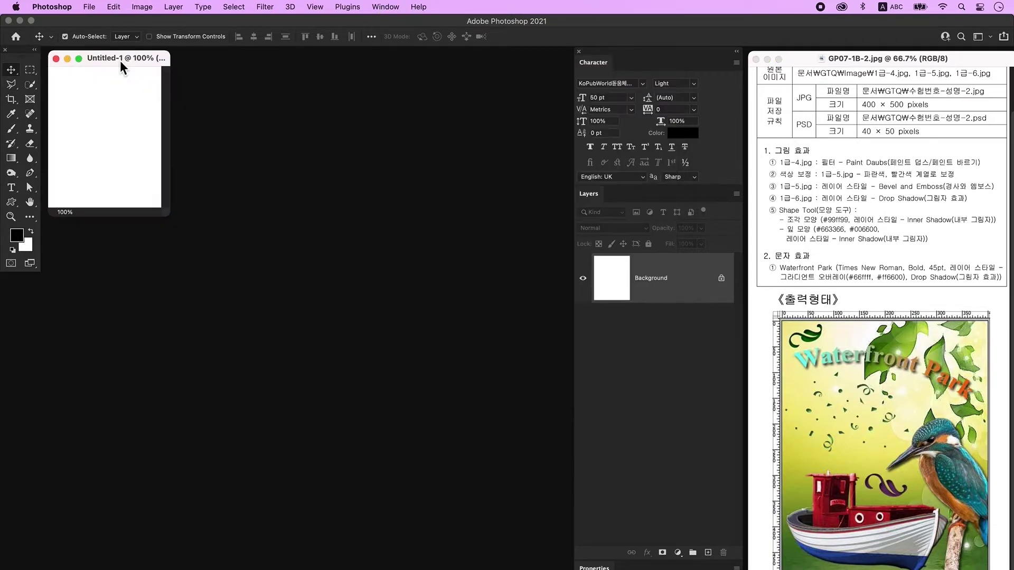
key("ctrl+plus")
key("ctrl+plus")
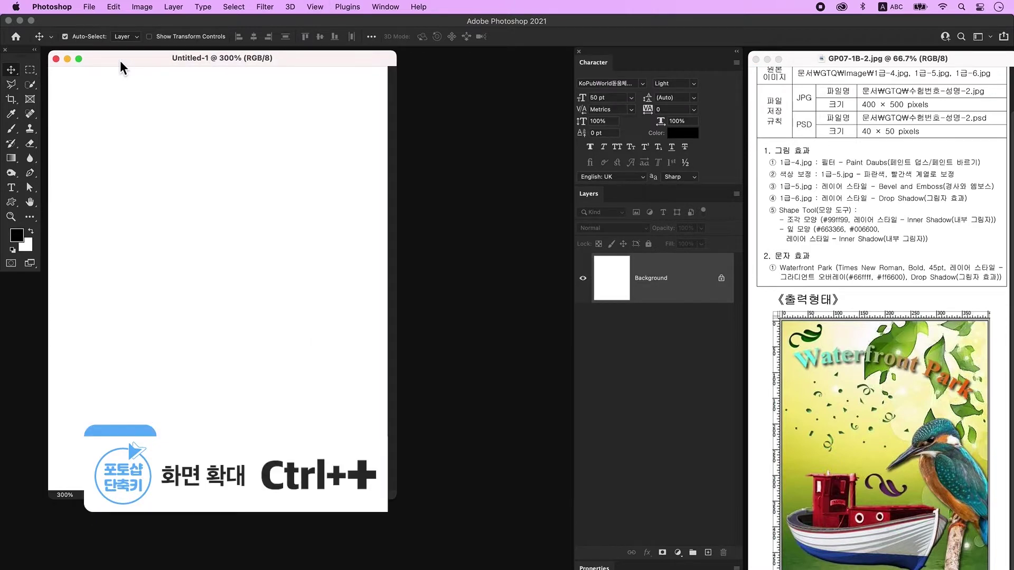
left_click_drag(398, 503, 437, 526)
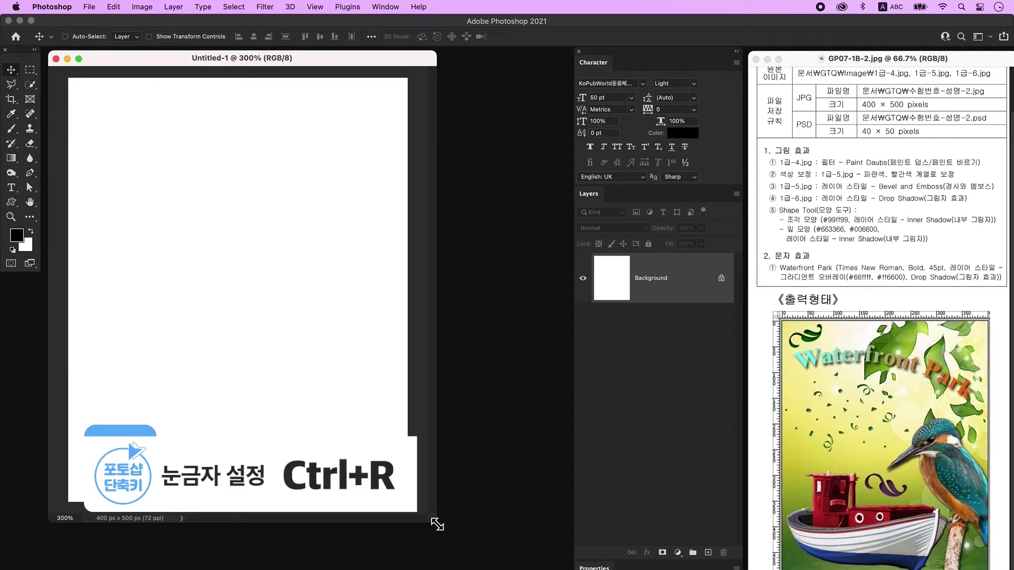
key("ctrl+r")
left_click_drag(435, 526, 421, 526)
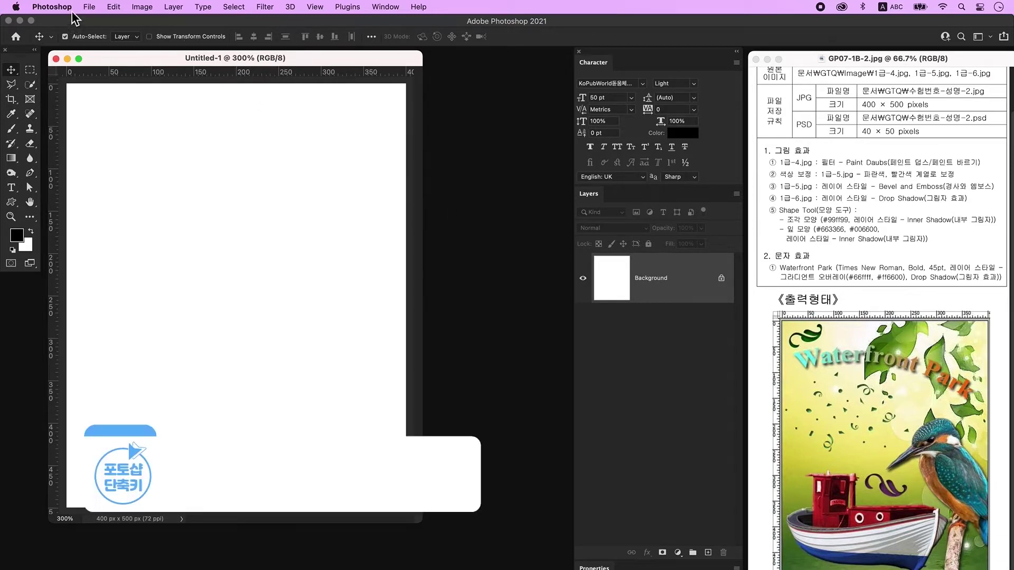
left_click(89, 7)
Save the poster as a PSD on the desktop, named with the student number and name.
left_click(109, 129)
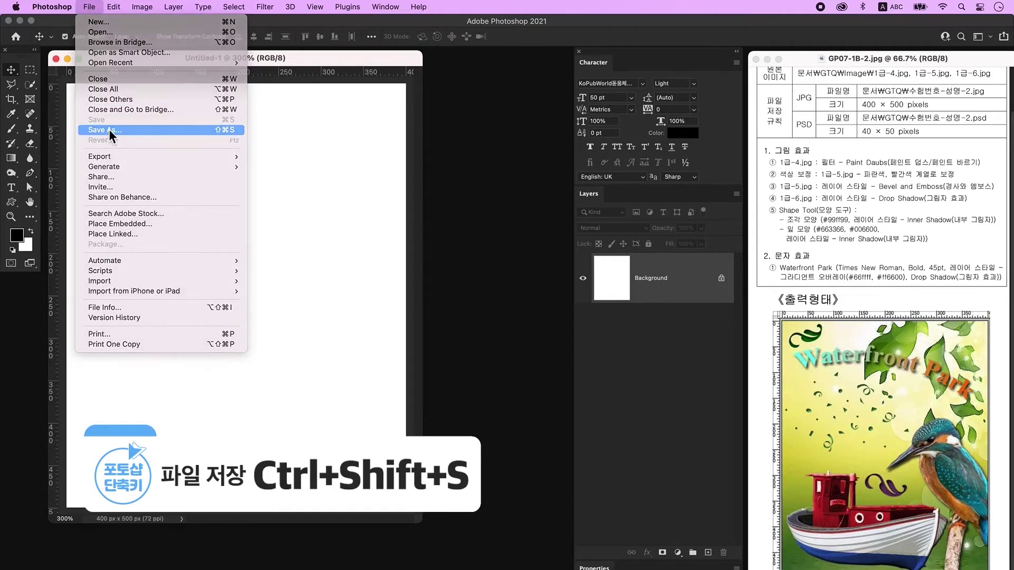
left_click(595, 432)
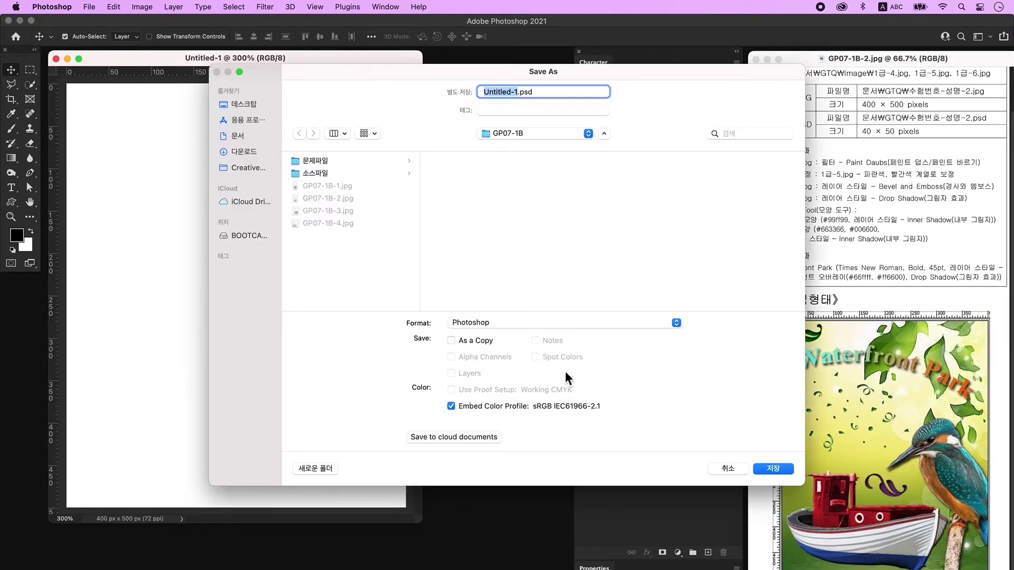
left_click(257, 103)
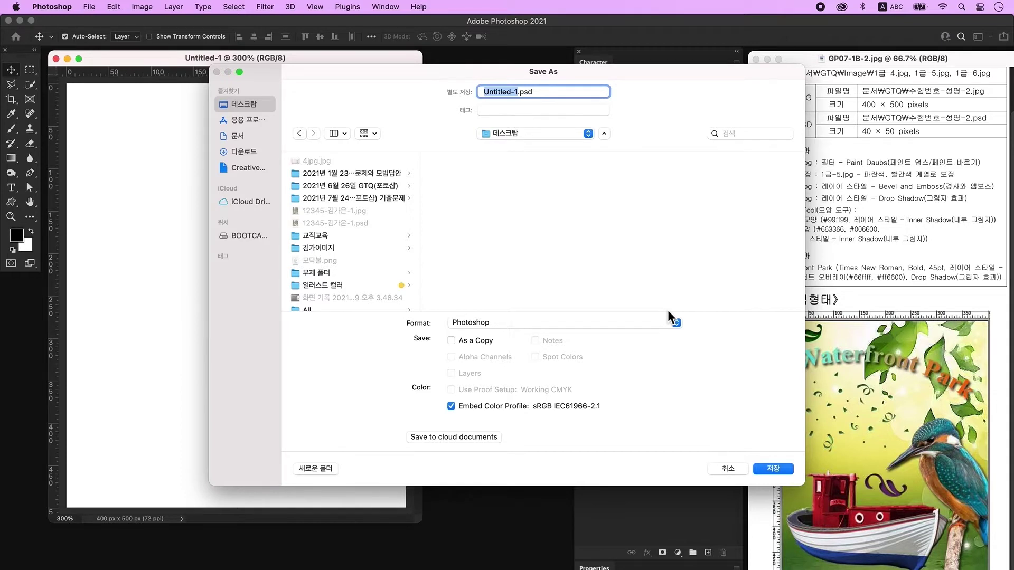
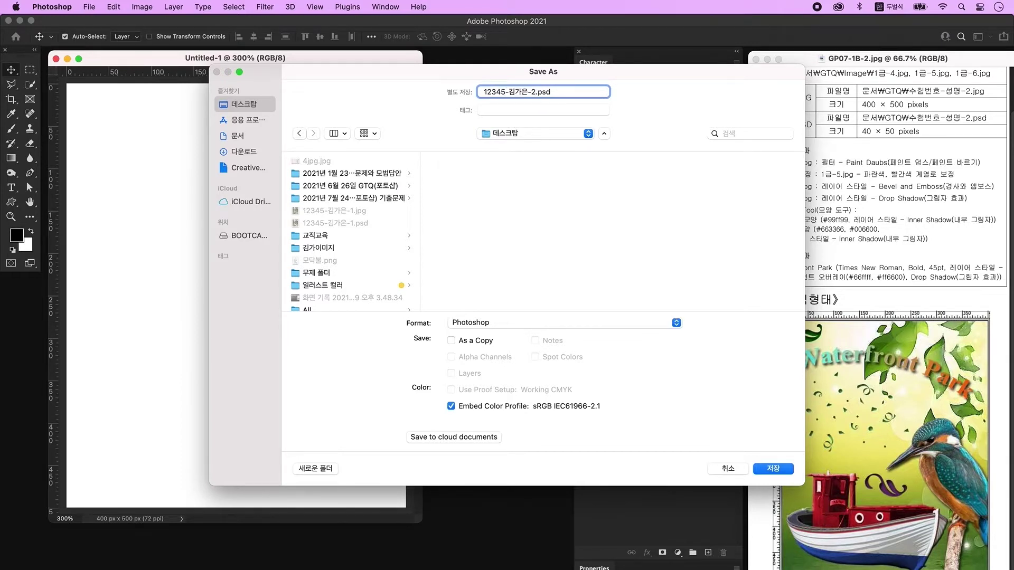
left_click(773, 468)
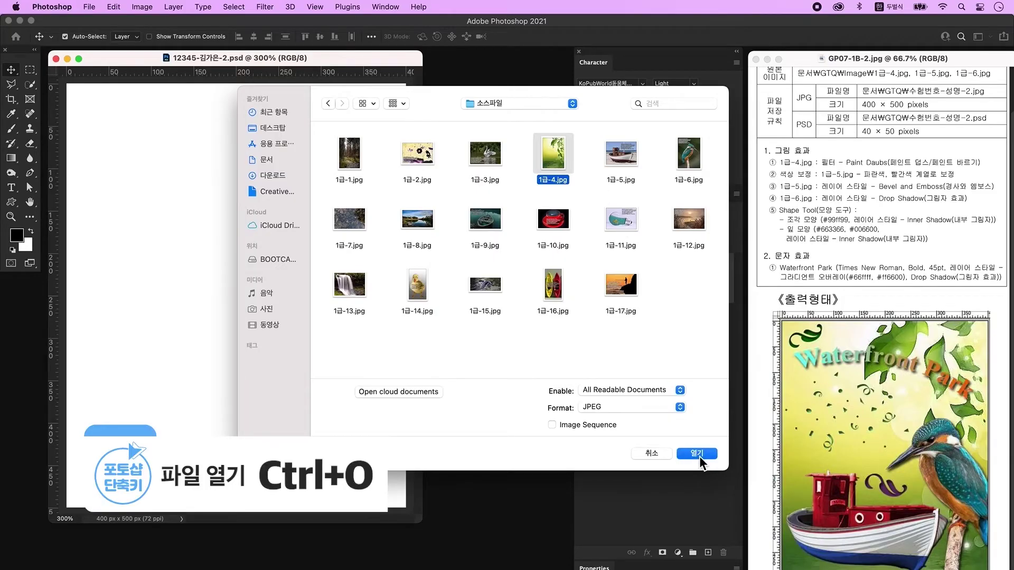
Open 1급-4.jpg, drag it into the poster, and scale it to cover the whole canvas.
left_click(697, 454)
left_click_drag(125, 84, 507, 132)
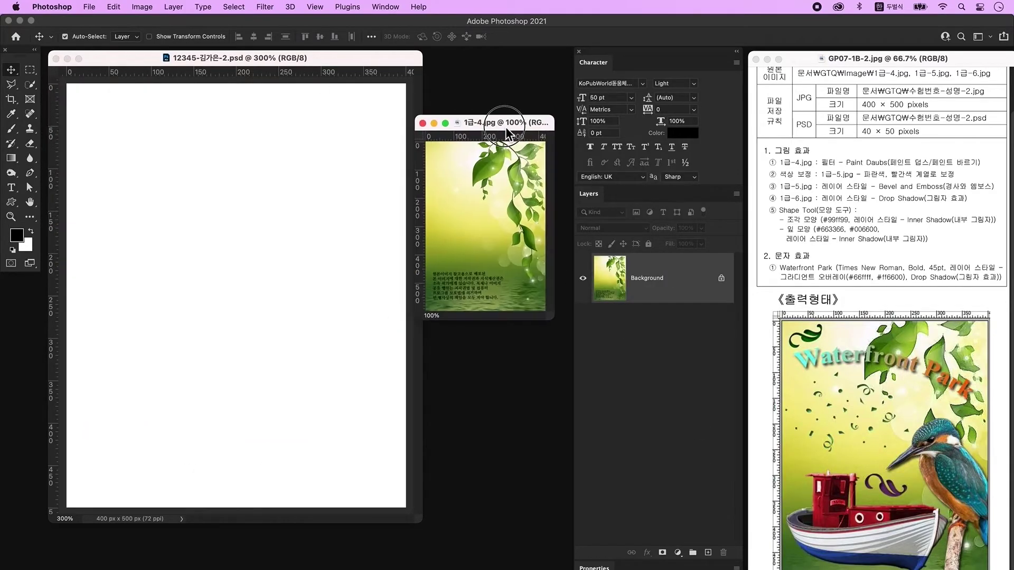
left_click_drag(486, 219, 269, 322)
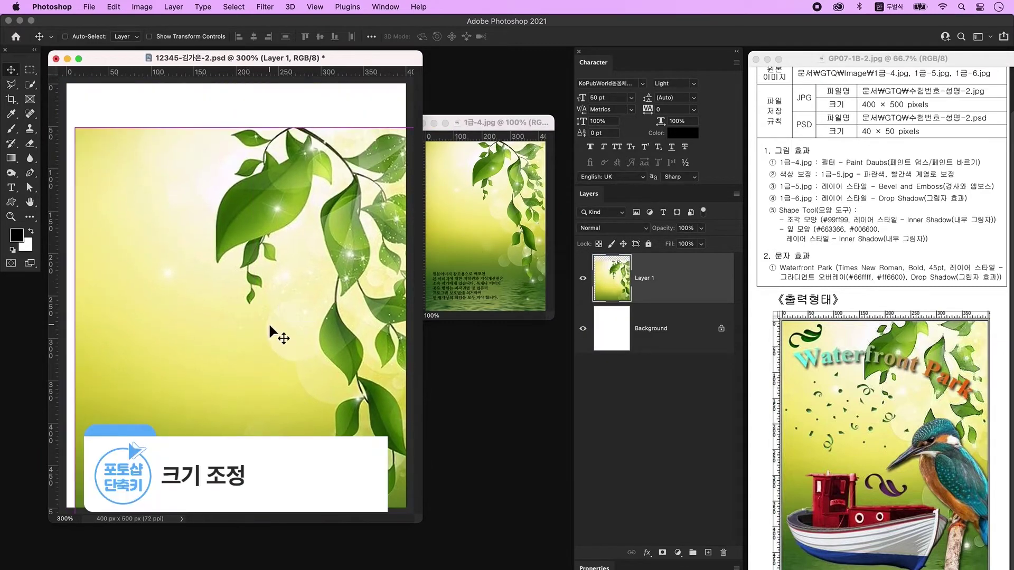
key("ctrl+t")
left_click_drag(79, 132, 119, 186)
left_click_drag(274, 282, 225, 182)
left_click_drag(386, 507, 406, 513)
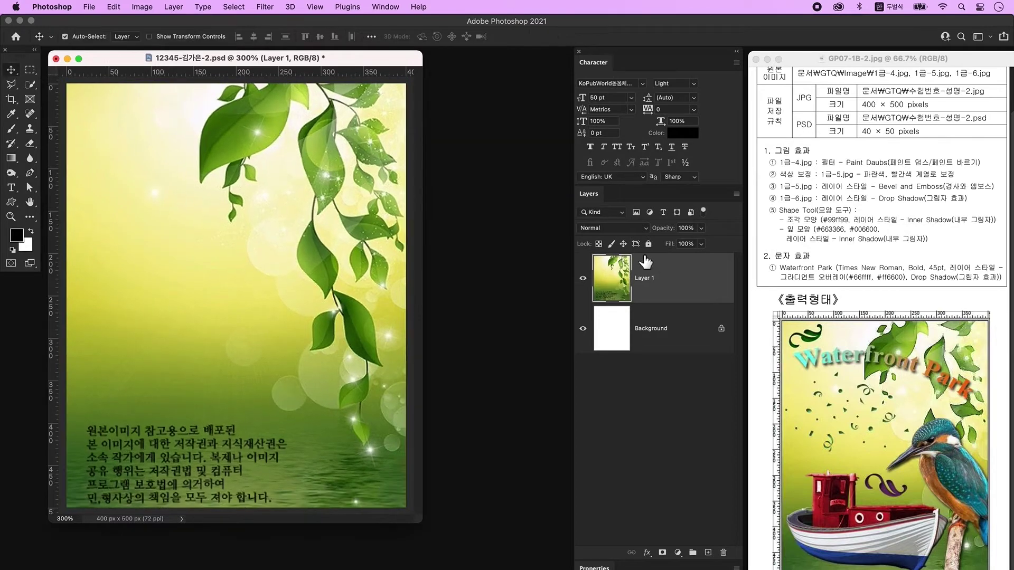
Apply the Artistic > Paint Daubs filter from the Filter Gallery to the leaf layer.
left_click(266, 6)
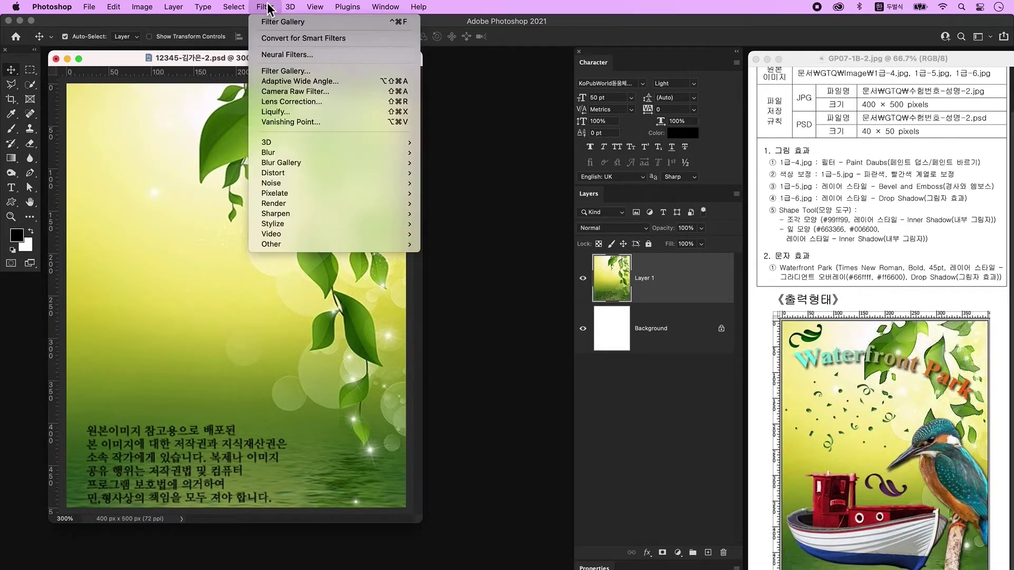
left_click(302, 71)
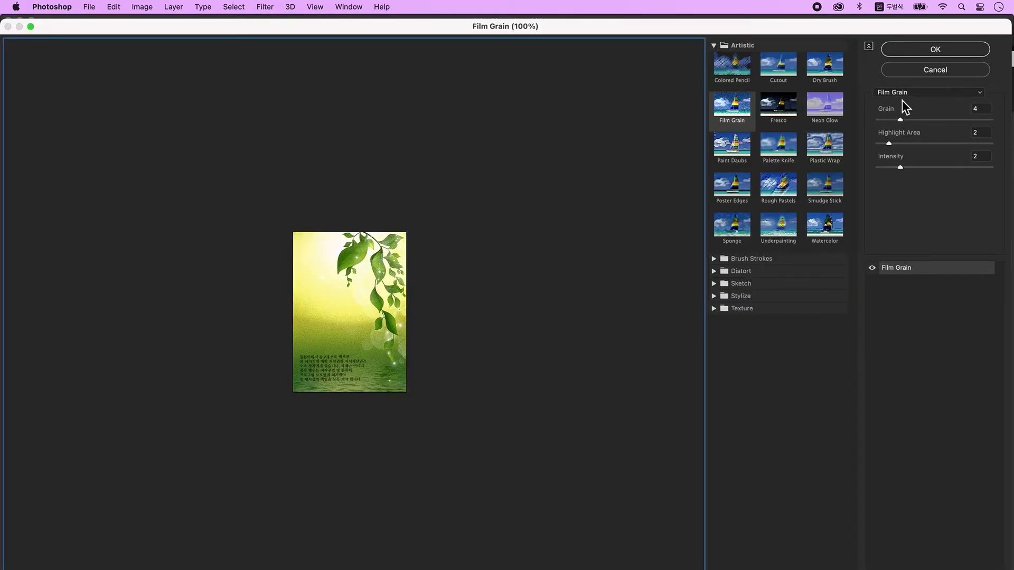
left_click(927, 93)
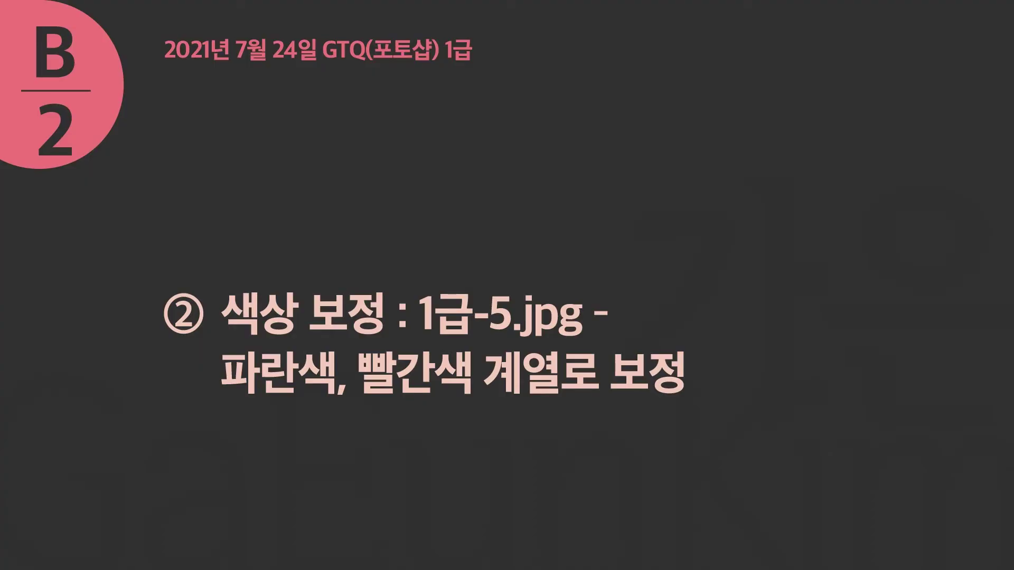
Open 1급-5.jpg and set the Pen tool to Path mode.
left_click(619, 156)
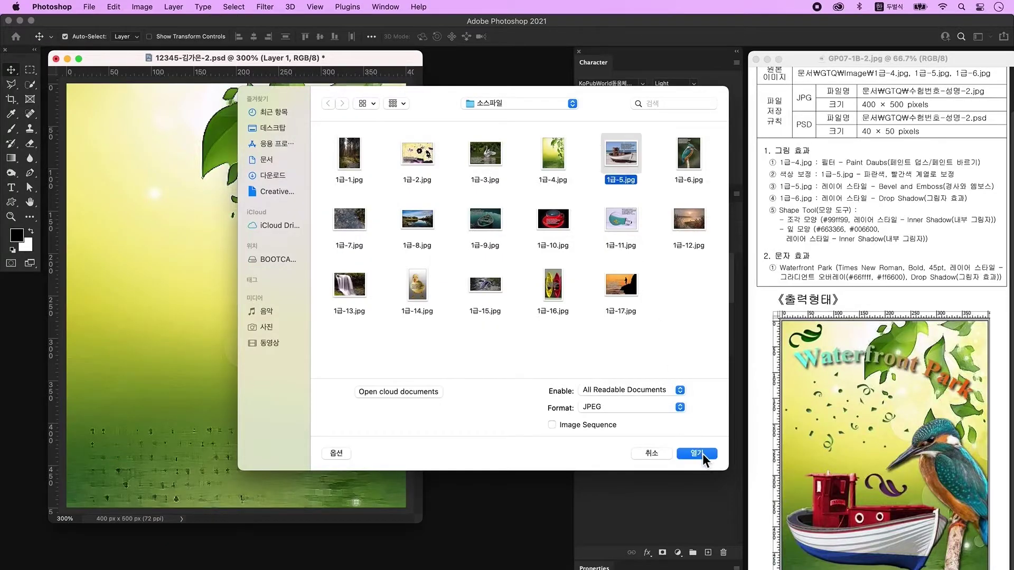
left_click(701, 454)
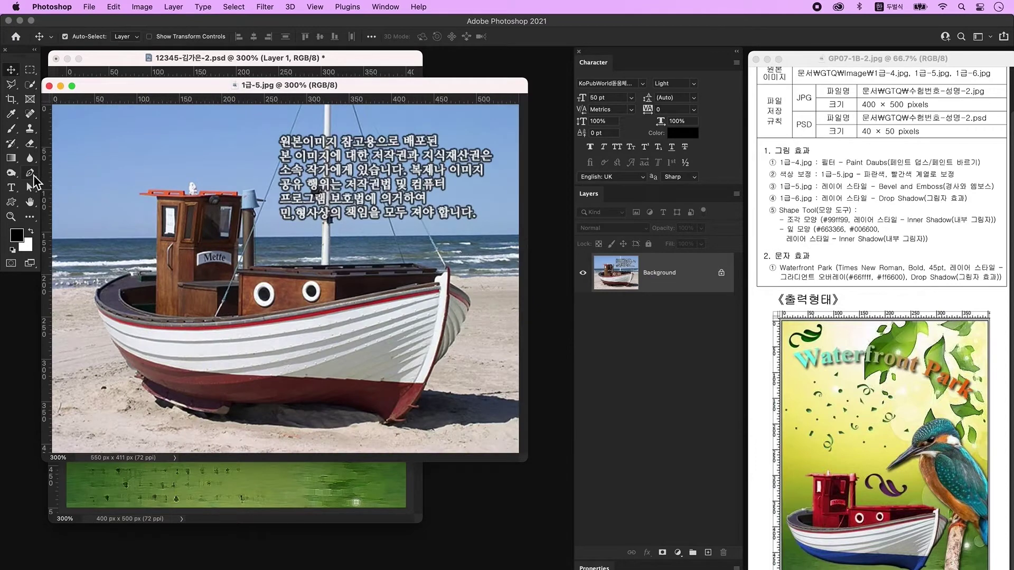
left_click(30, 174)
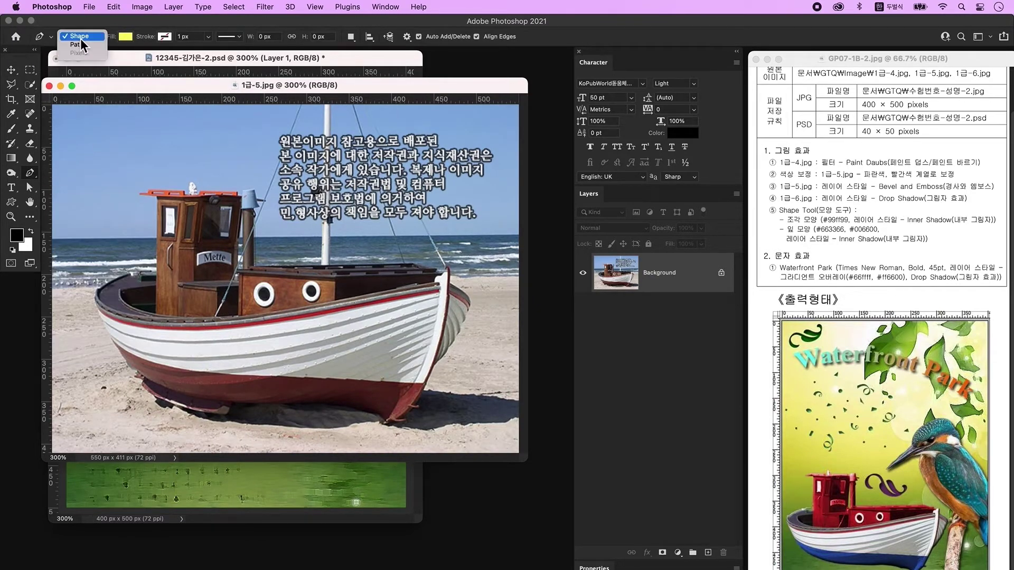
left_click(81, 45)
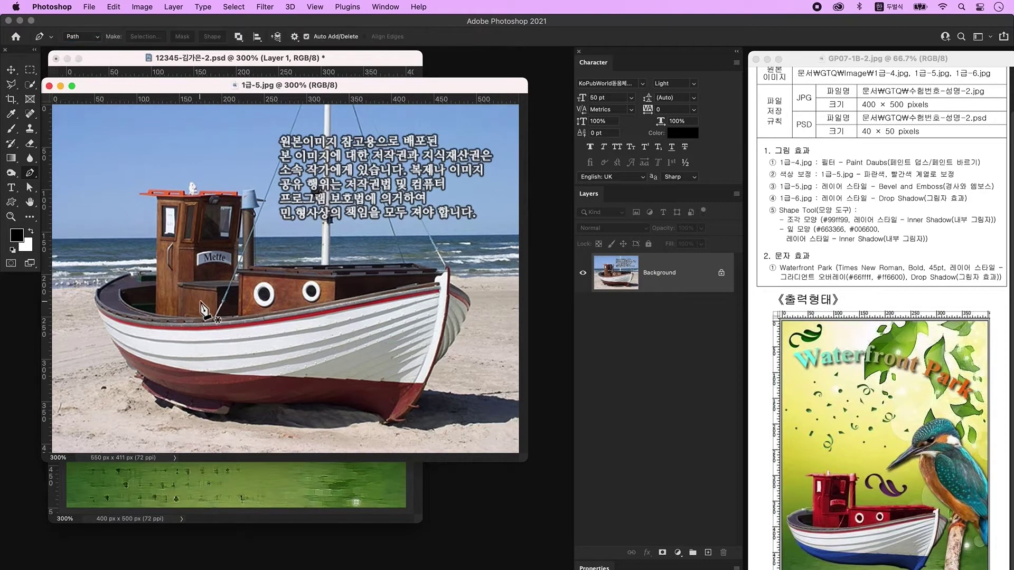
Trace the boat outline from the hull up around the cabin, figure and chimney to the bow.
left_click(132, 371)
left_click_drag(95, 294, 182, 268)
left_click(156, 270, "alt")
left_click(156, 200)
left_click(145, 196)
left_click(141, 194)
left_click(148, 189)
left_click(186, 194)
left_click(189, 186)
left_click(193, 183)
left_click(198, 191)
left_click(239, 195)
left_click(242, 191)
key("super+z")
left_click(255, 189)
left_click(266, 200)
left_click(255, 211)
left_click(254, 217)
left_click(254, 267)
left_click(317, 265)
left_click(411, 263)
left_click(430, 269)
left_click(450, 282)
Finish the path along the bow, keel and stern, then copy the selected boat to a new layer.
left_click_drag(469, 309, 467, 320)
left_click_drag(434, 365, 429, 375)
left_click_drag(394, 424, 208, 413)
left_click(393, 424, "alt")
left_click(383, 424)
left_click(339, 406, "alt")
left_click(248, 406, "alt")
left_click_drag(213, 415, 199, 413)
left_click(140, 388)
left_click(143, 382)
left_click(135, 377)
left_click(137, 372)
left_click(132, 370)
key("ctrl+Return")
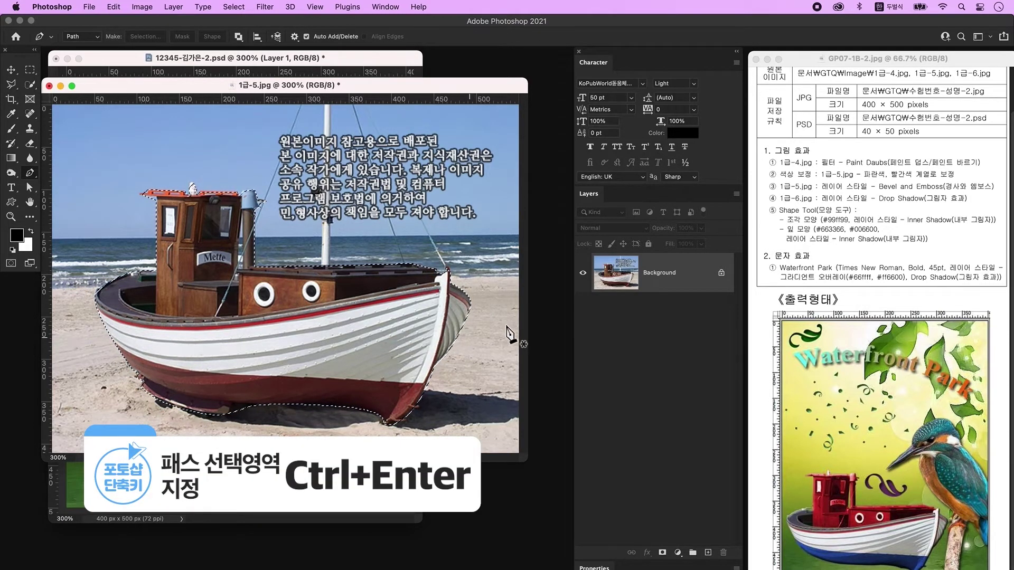
key("cmd+j")
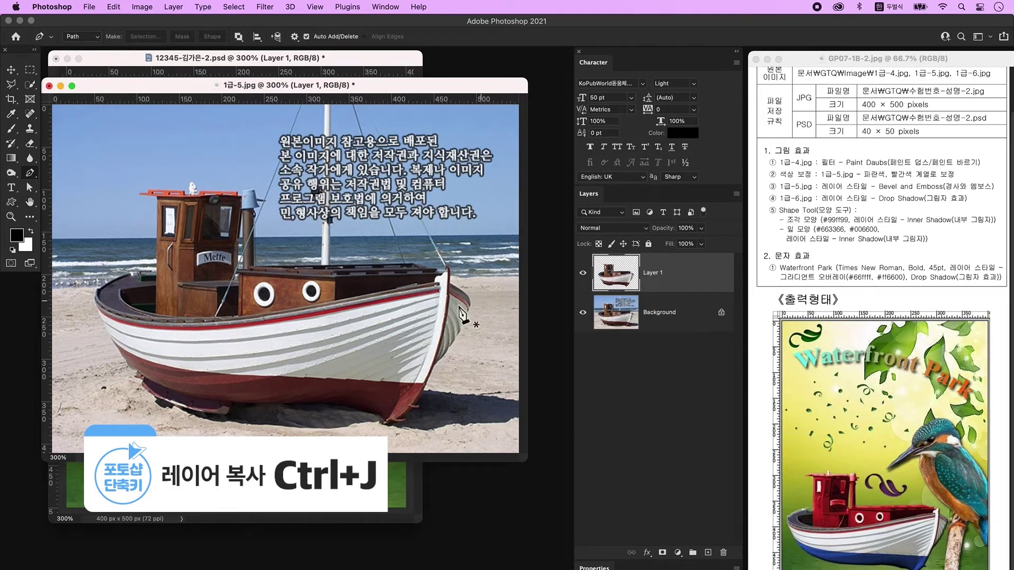
Drag the boat layer into the poster, scale it to about 70%, and place it lower left.
key("v")
left_click_drag(154, 86, 340, 248)
left_click_drag(632, 283, 161, 226)
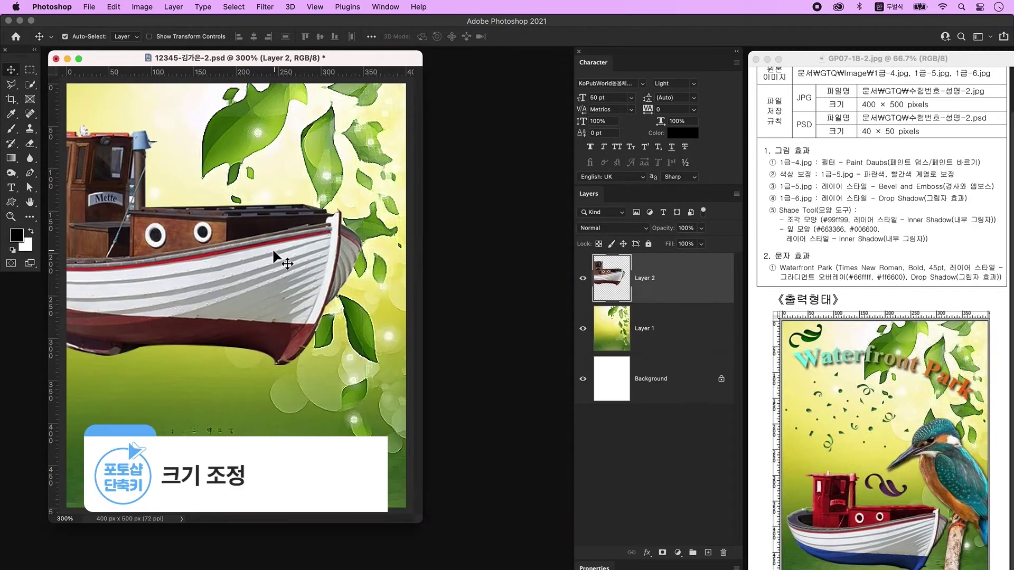
key("ctrl+t")
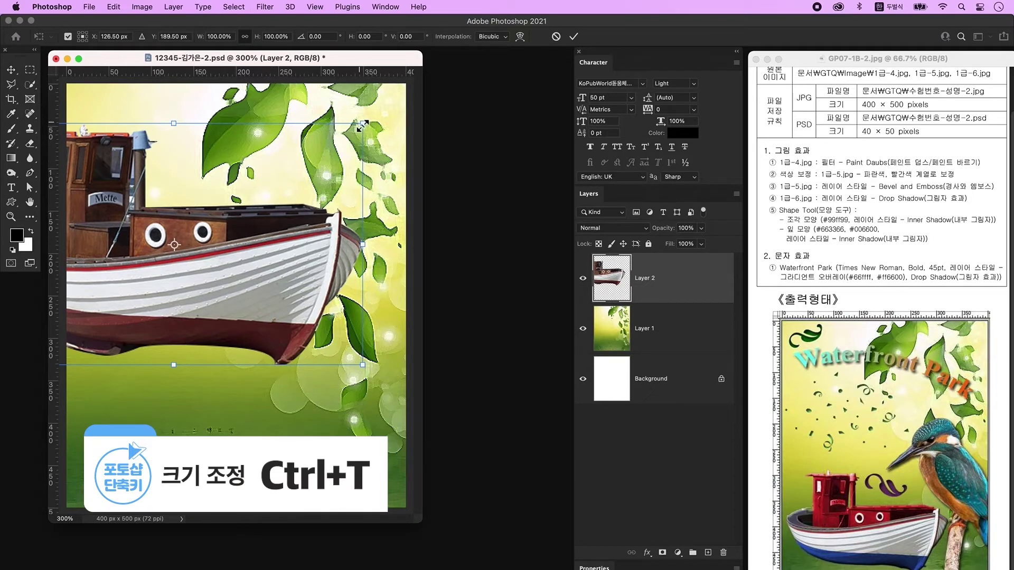
left_click_drag(363, 125, 249, 197)
left_click_drag(185, 318, 274, 426)
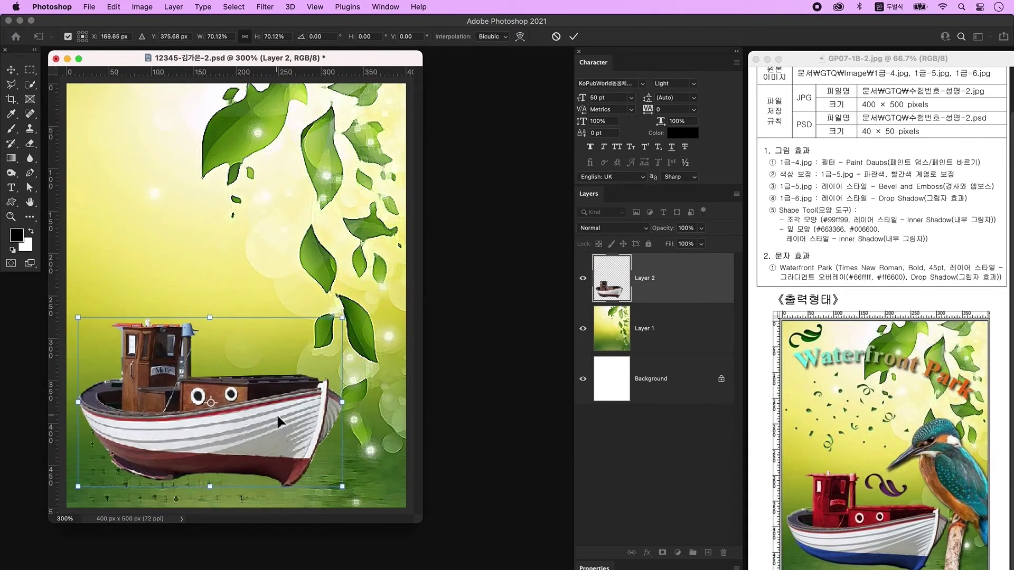
key("Return")
key("p")
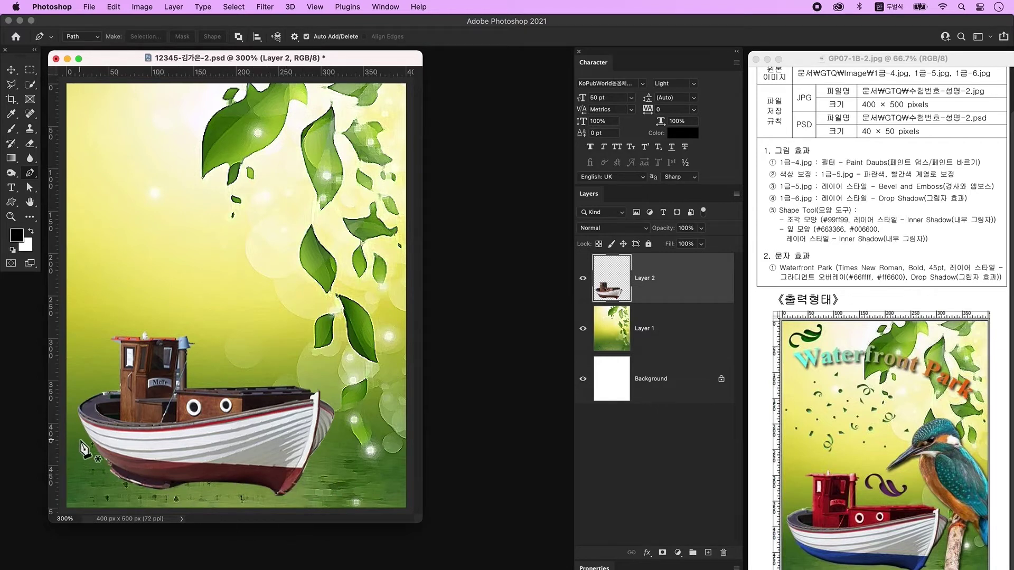
Trace a closed path around the boat's lower hull stripe and bottom, and load it as a selection.
left_click(84, 436)
left_click(216, 464)
left_click_drag(291, 468, 309, 470)
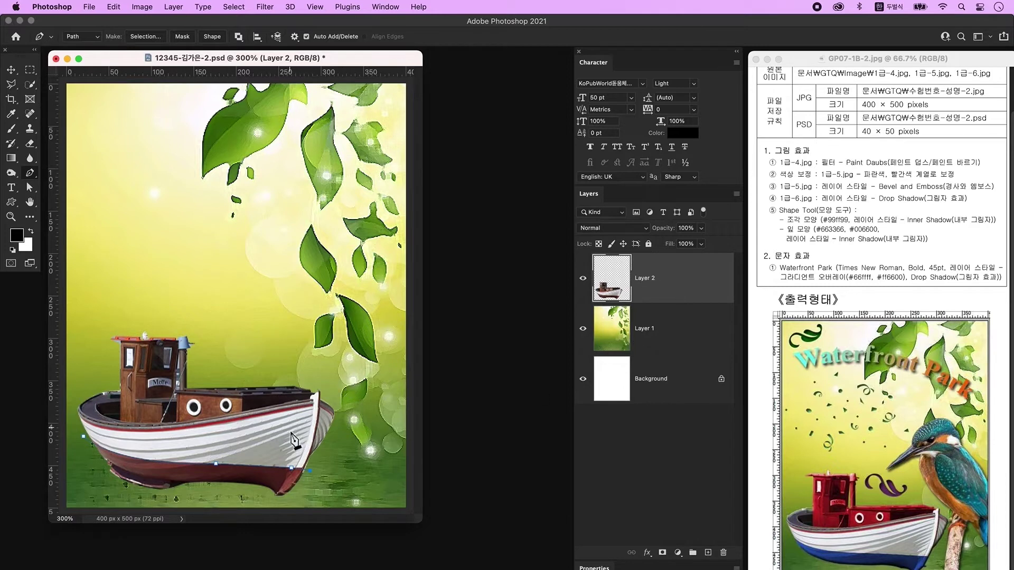
left_click(311, 500)
left_click(246, 502)
left_click(112, 500)
left_click(92, 487)
left_click(83, 439)
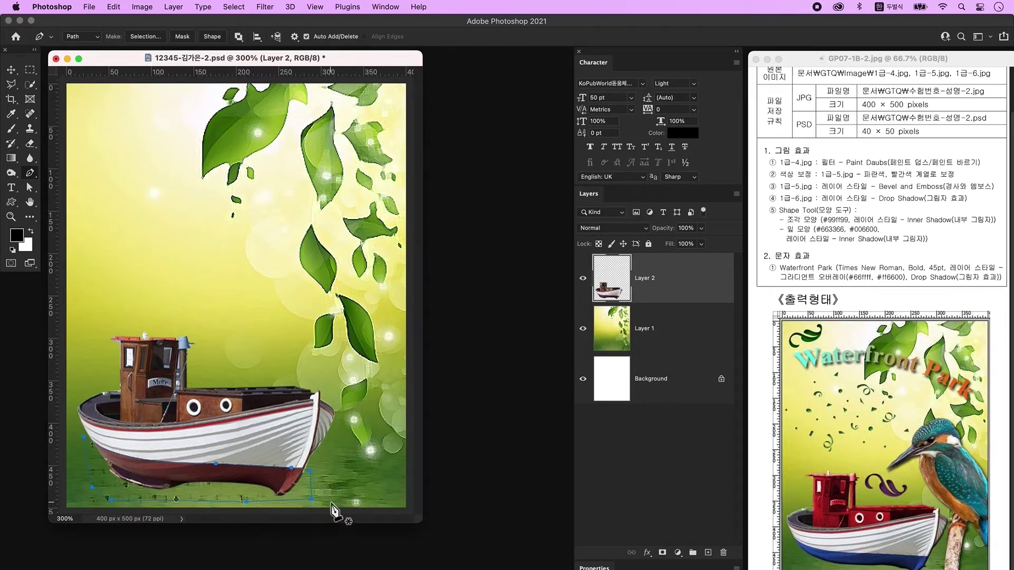
key("ctrl+Return")
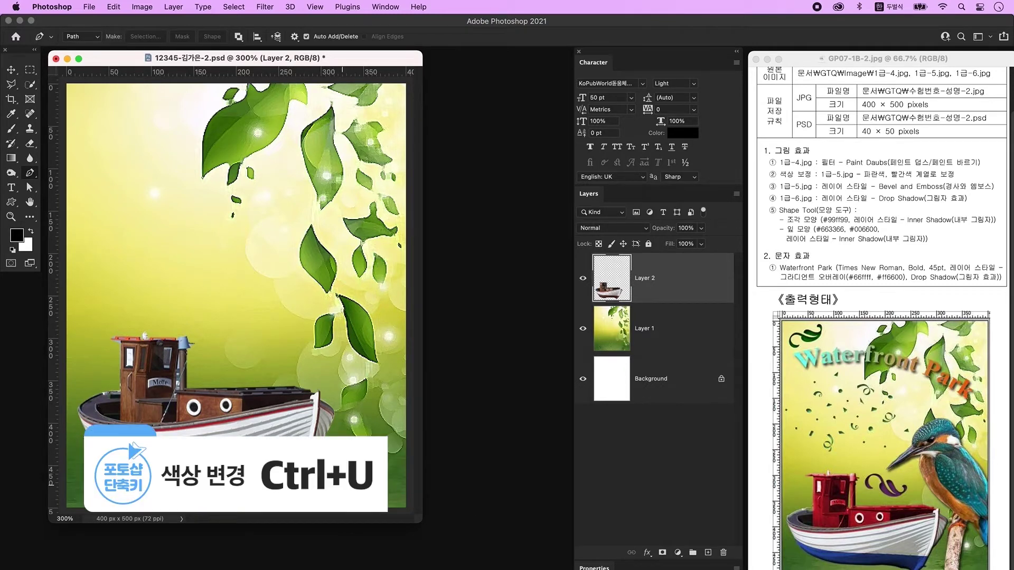
Colorize the selected hull blue in Hue/Saturation with hue 216 and boosted saturation, then deselect.
key("super+u")
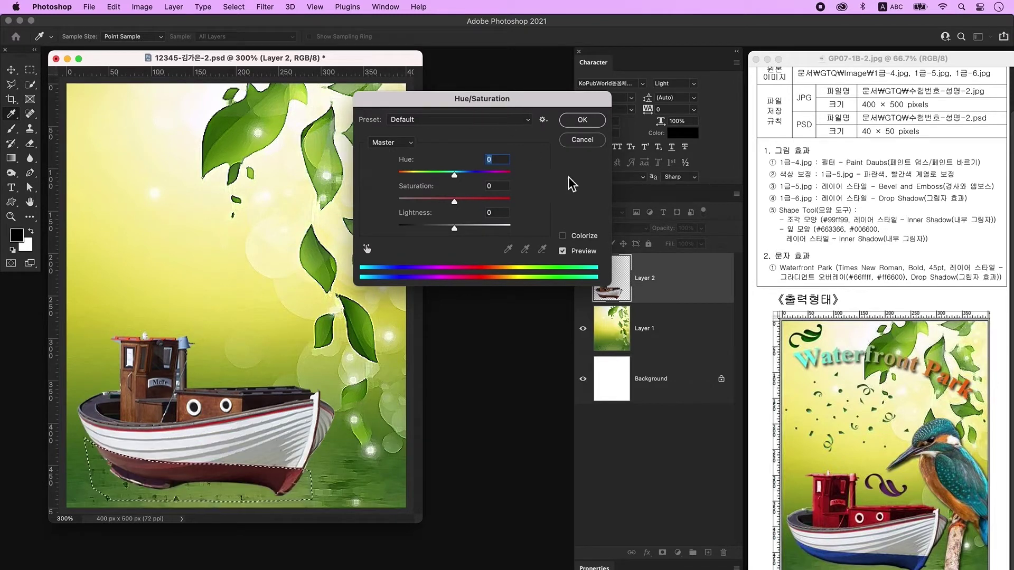
left_click(585, 236)
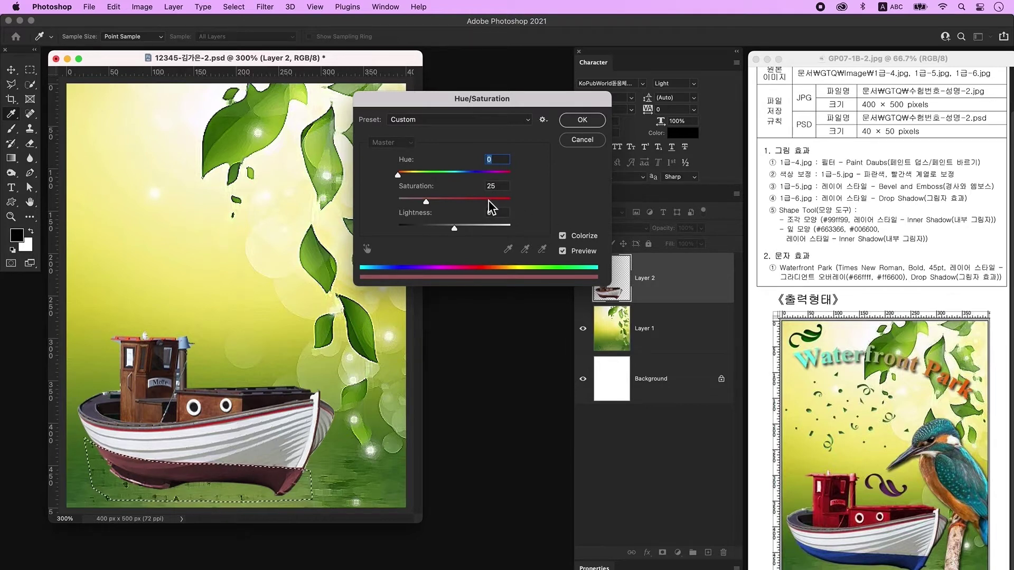
type("216")
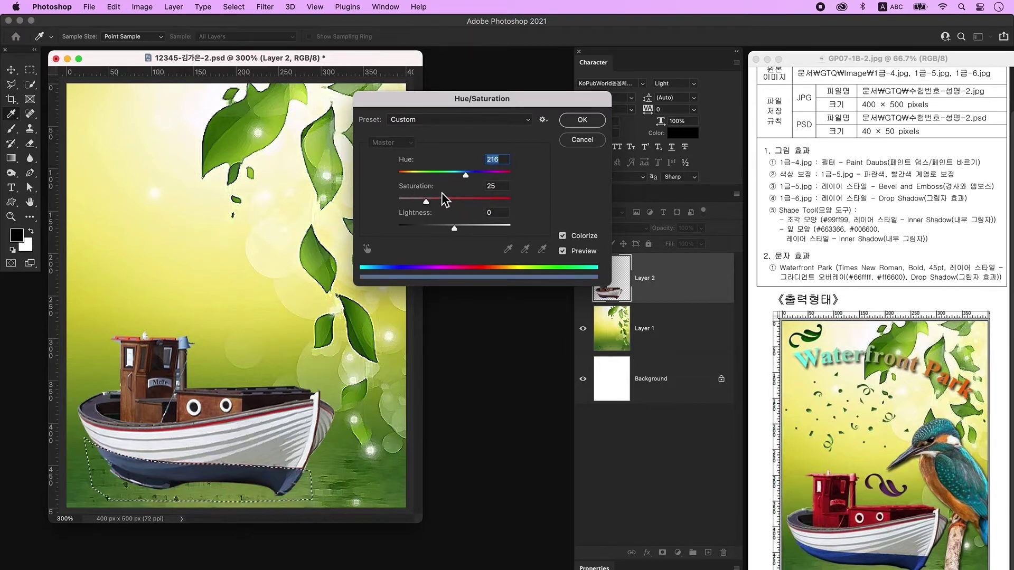
left_click(438, 203)
left_click_drag(439, 205, 457, 206)
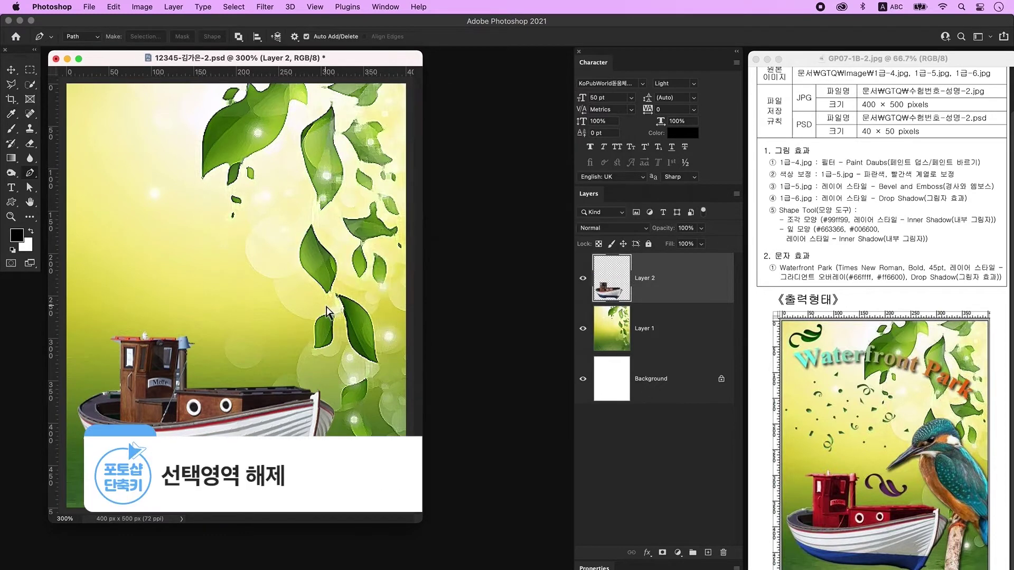
key("super+d")
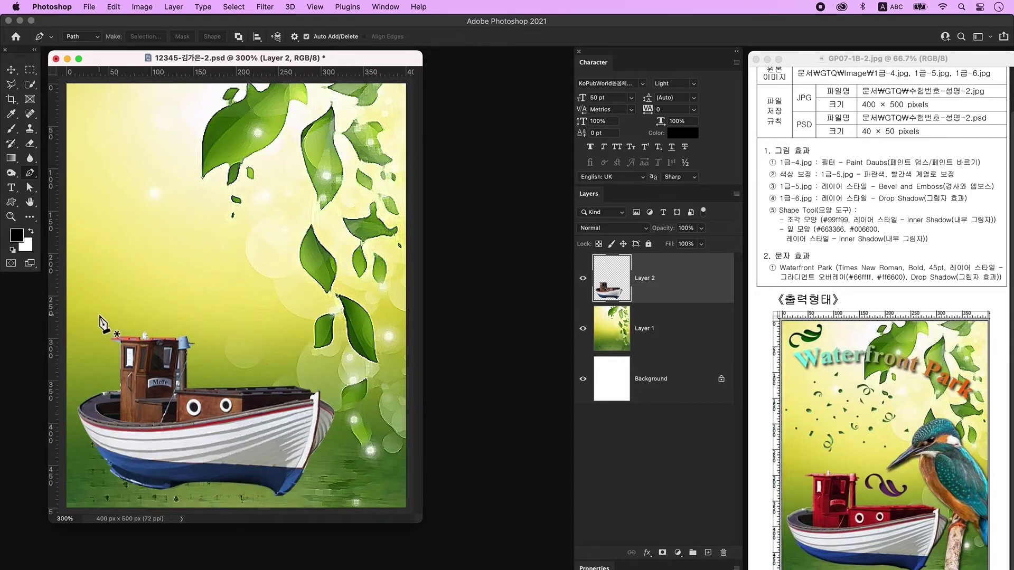
Trace a closed path around the boat's cabin and turn it into a selection.
left_click(105, 350)
left_click(120, 392)
left_click(120, 421)
left_click_drag(310, 398, 394, 379)
left_click(318, 389)
left_click(270, 301)
left_click(123, 252)
left_click(92, 348)
left_click(105, 350)
key("ctrl+Return")
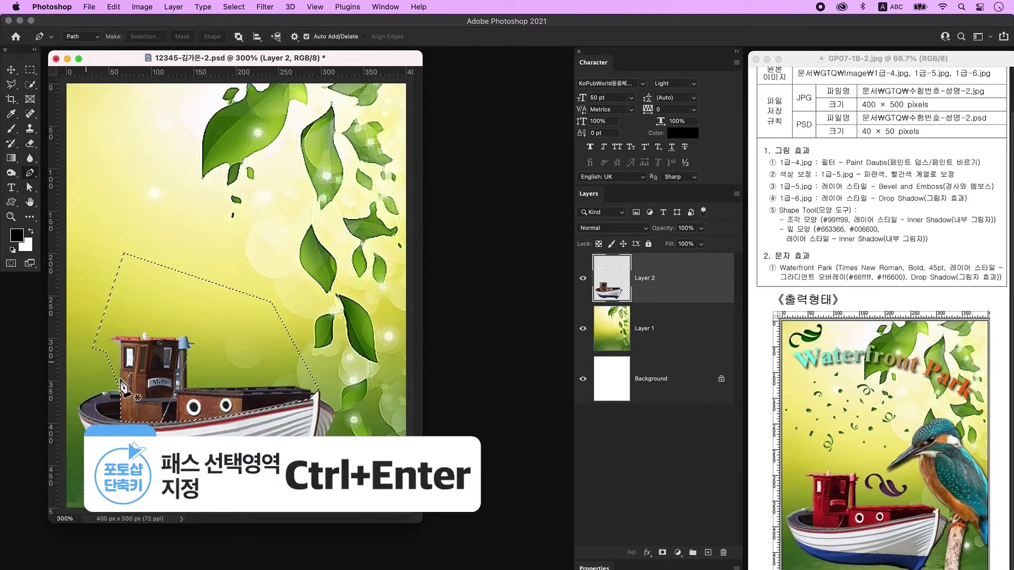
Colorize the cabin red with Hue/Saturation, deselect, and add Bevel & Emboss to the boat layer.
key("ctrl+u")
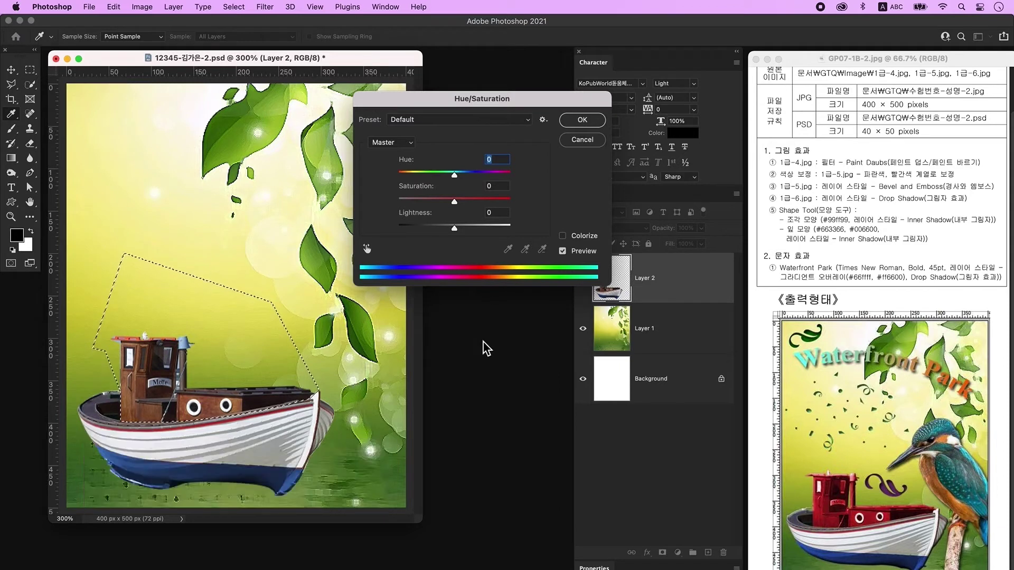
left_click(562, 236)
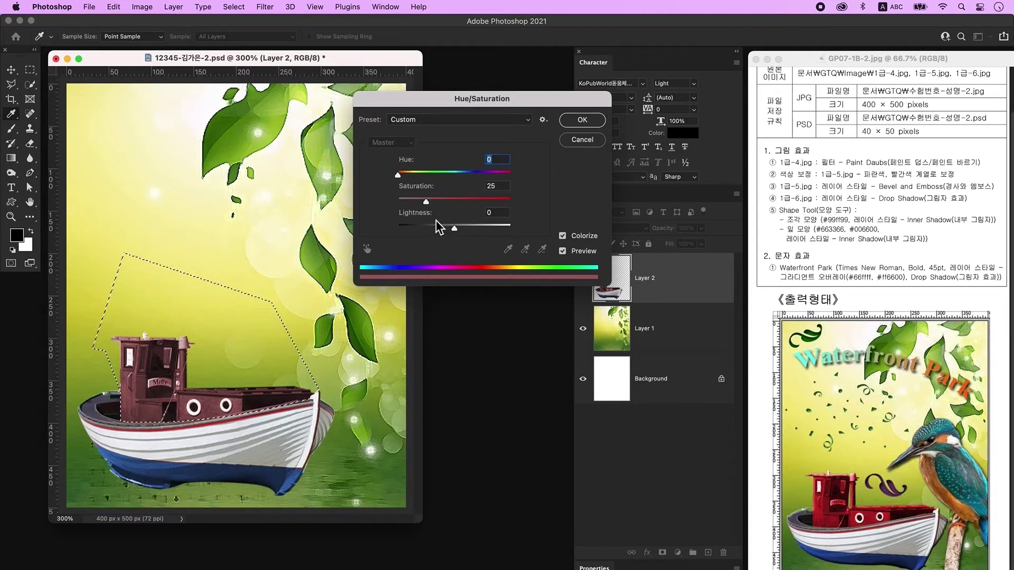
left_click(588, 123)
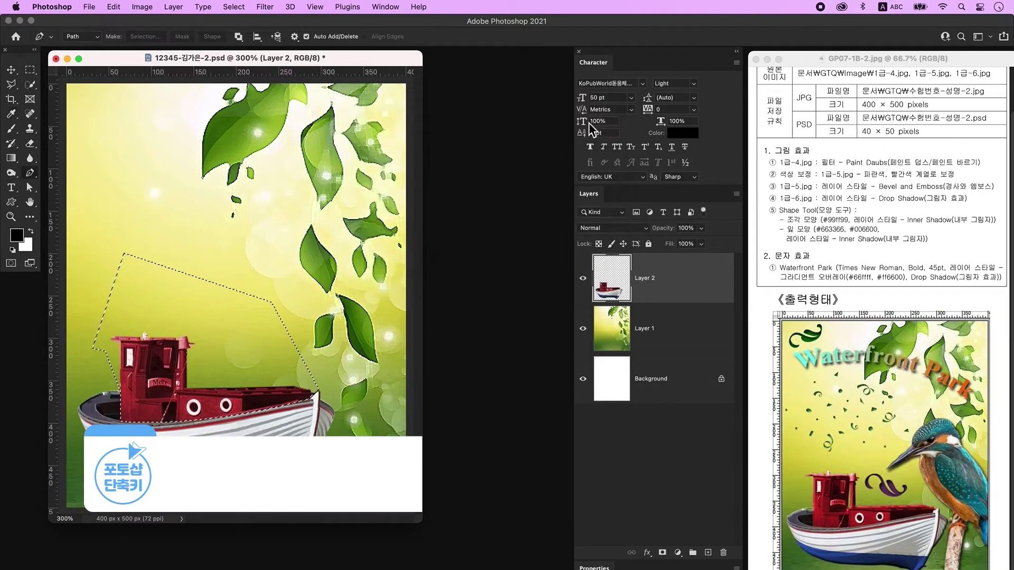
key("super+d")
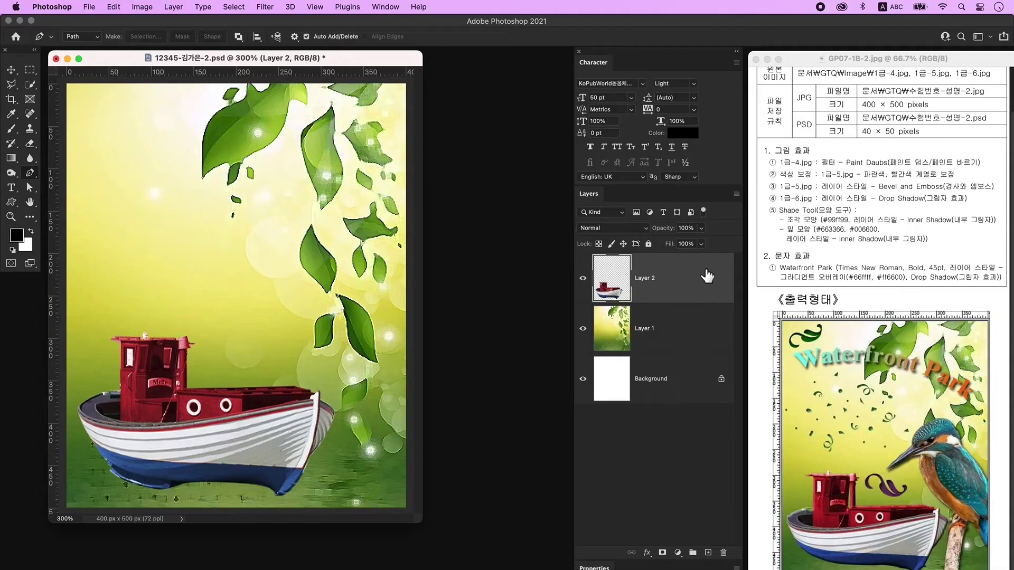
double_click(710, 288)
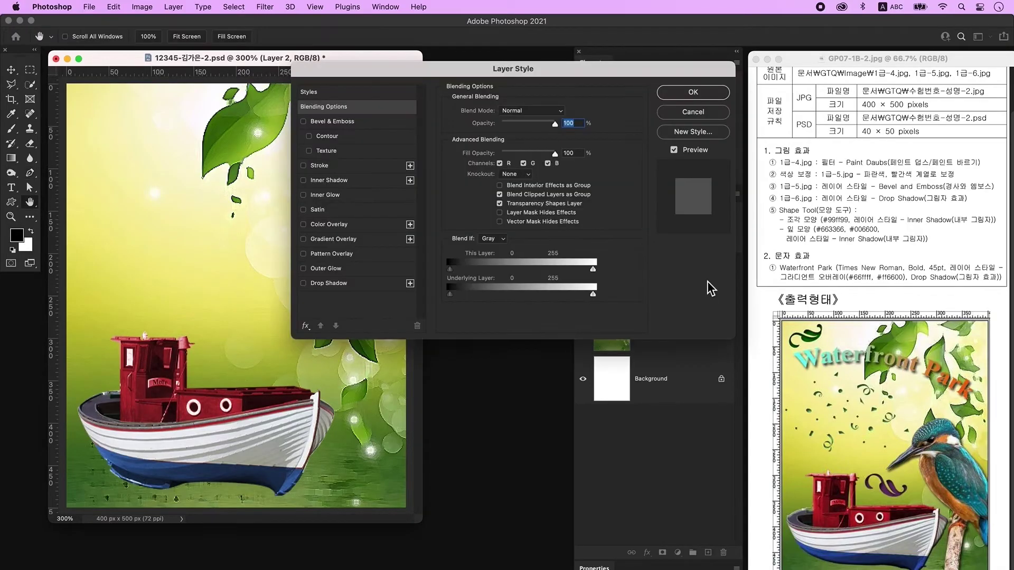
left_click(352, 123)
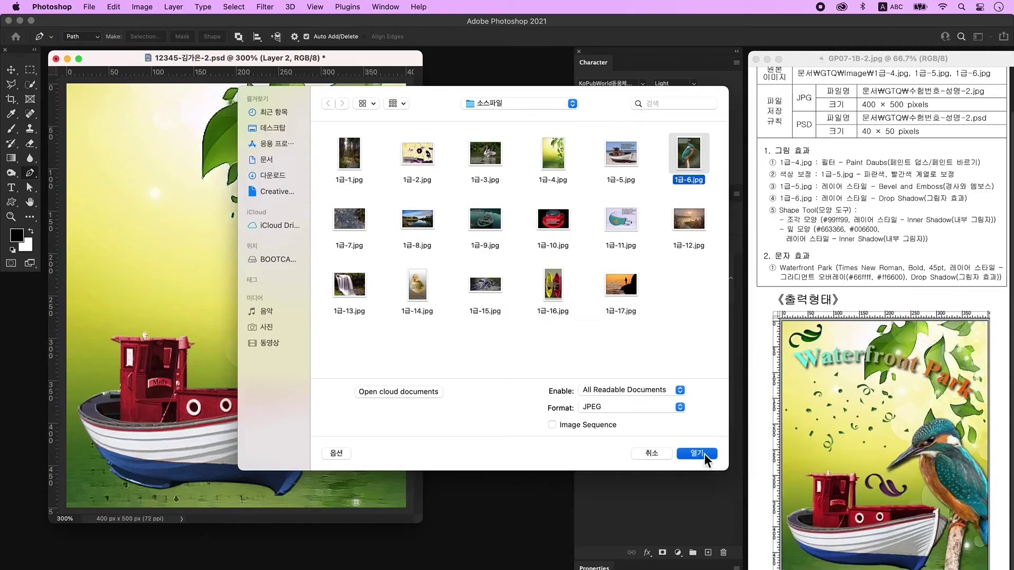
Open 1급-6.jpg and convert its Background layer into an editable Layer 0.
left_click(704, 454)
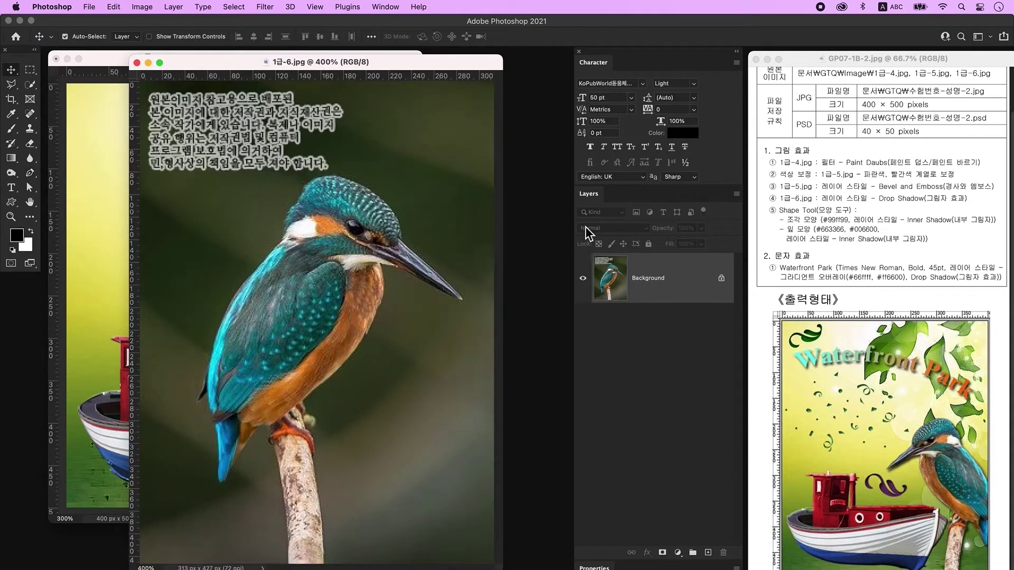
double_click(698, 286)
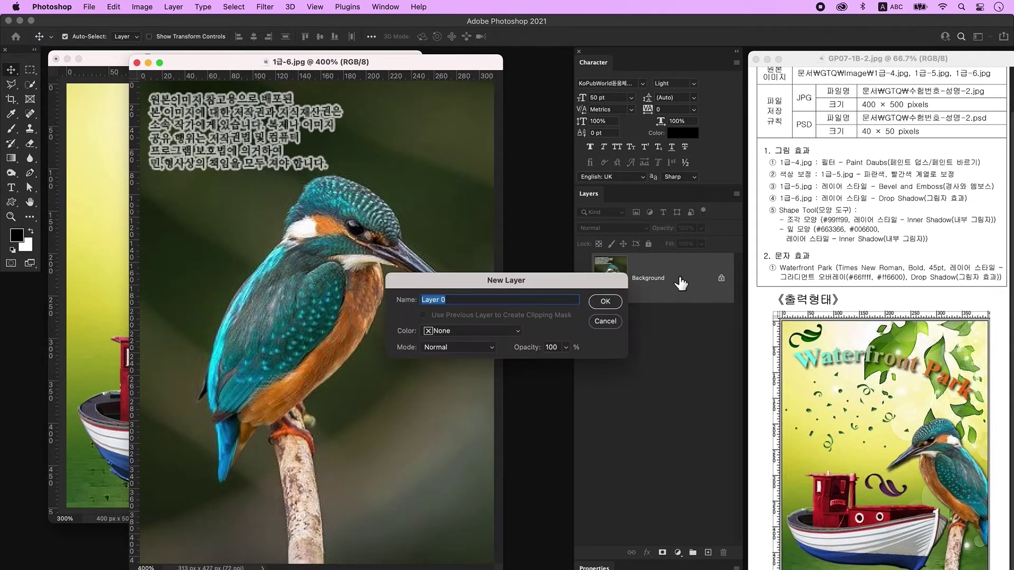
left_click(613, 300)
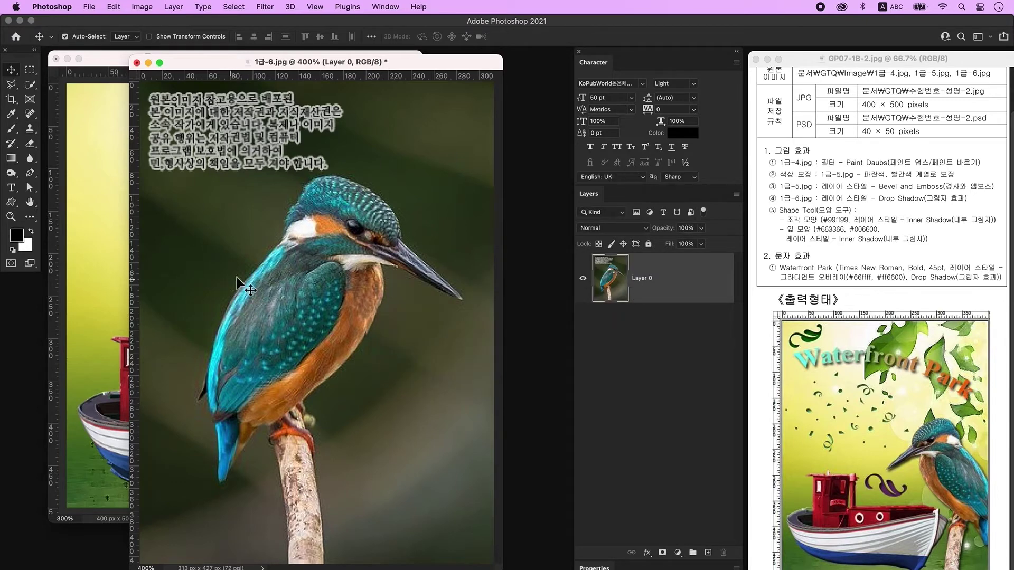
left_click(30, 84)
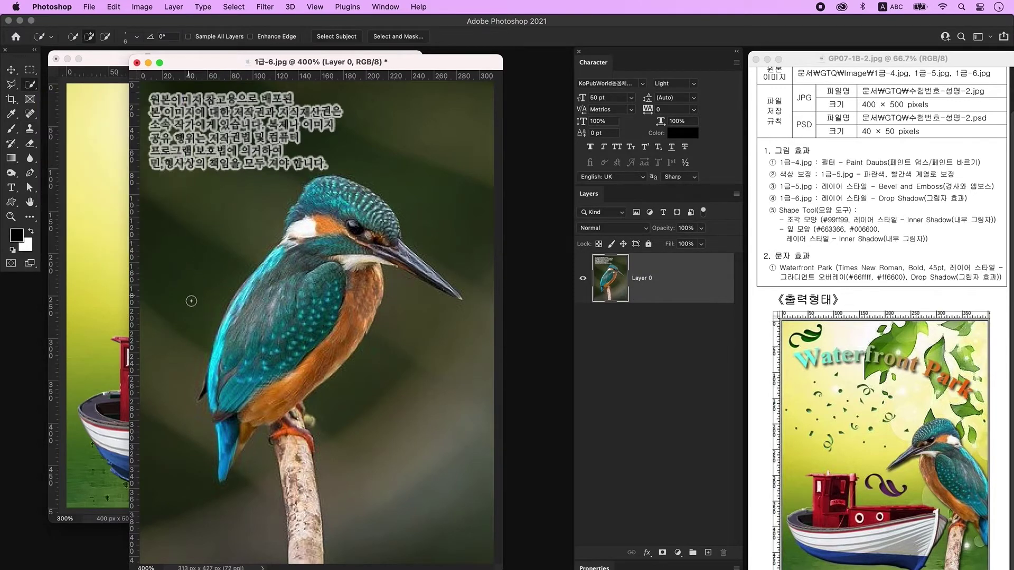
Delete the dark backdrop around the kingfisher in three selections, sparing the beak and feather tip.
mouse_move(188, 307)
left_mouse_down()
mouse_move(278, 135)
mouse_move(387, 150)
mouse_move(453, 226)
left_mouse_up()
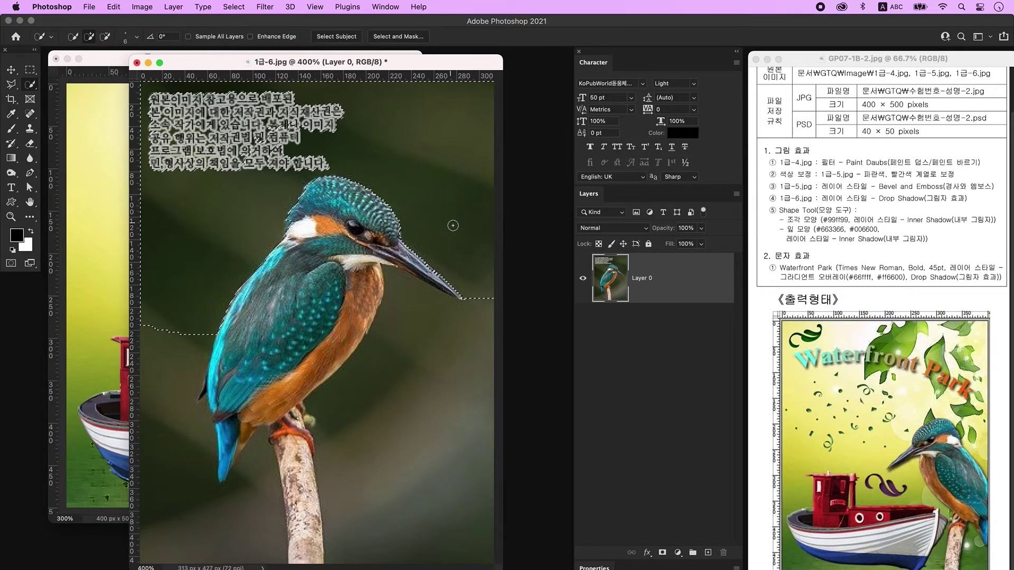
key("Delete")
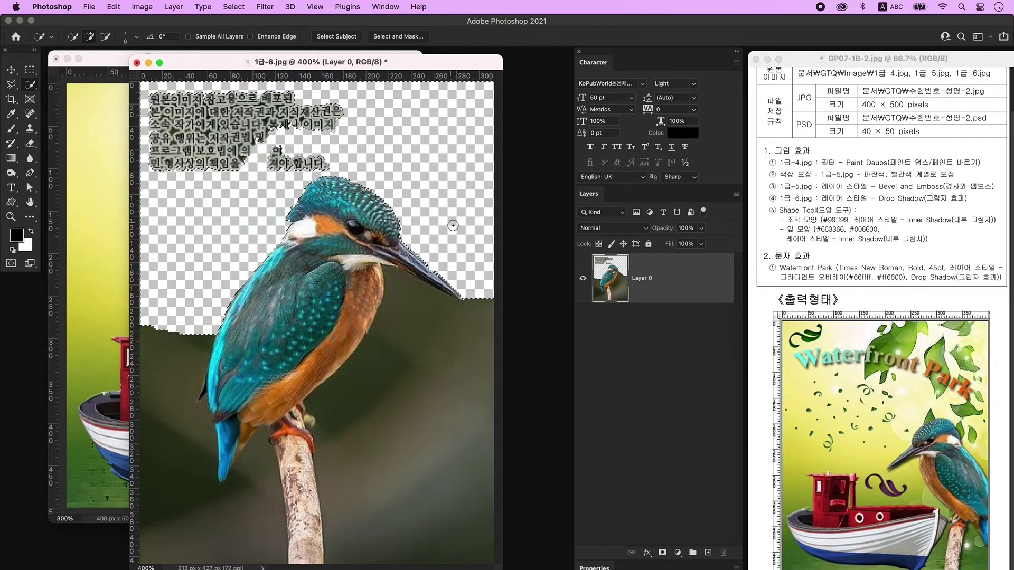
key("super+d")
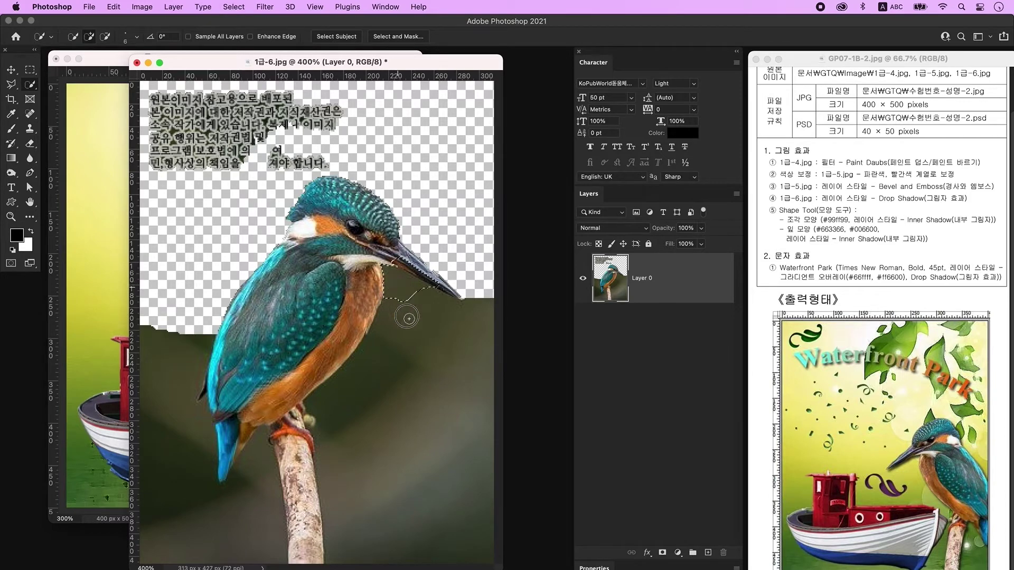
left_click(405, 396)
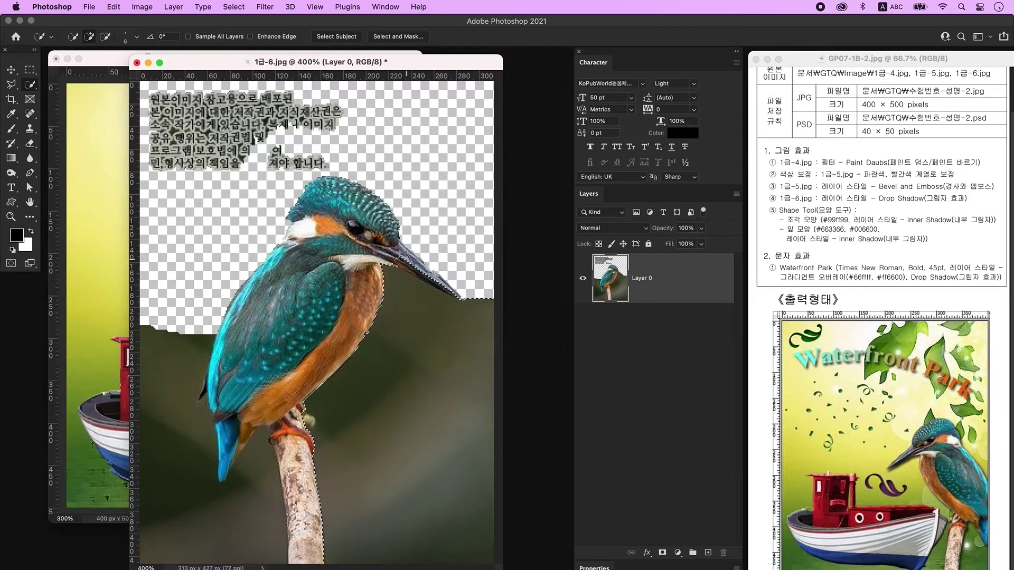
left_click_drag(403, 262, 464, 294)
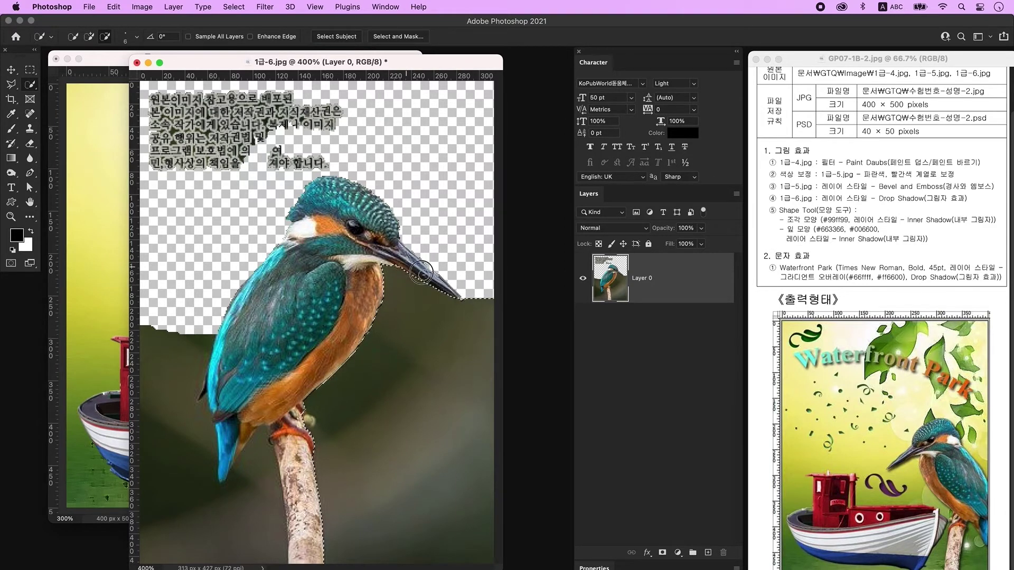
key("Delete")
key("super+d")
left_click(253, 469)
key("bracketleft")
key("bracketleft")
key("bracketleft")
key("bracketleft")
left_click_drag(206, 386, 202, 396)
key("Delete")
key("super+d")
Trace a polygonal lasso around the top-left watermark text and delete it.
key("l")
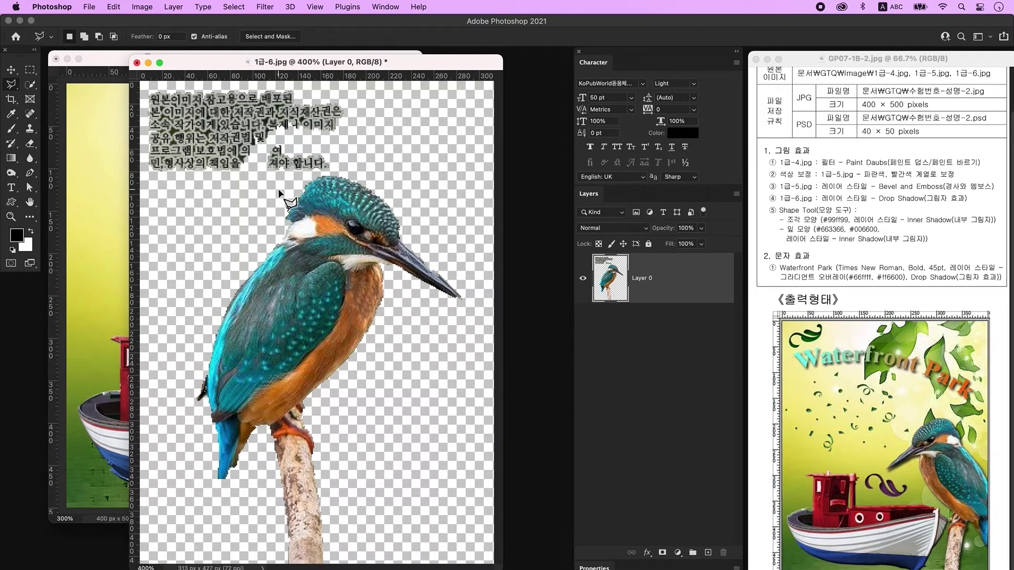
left_click(281, 188)
left_click(307, 172)
left_click(334, 173)
left_click(395, 138)
left_click(359, 85)
left_click(168, 74)
left_click(146, 91)
left_click(146, 171)
left_click(158, 188)
left_click(281, 189)
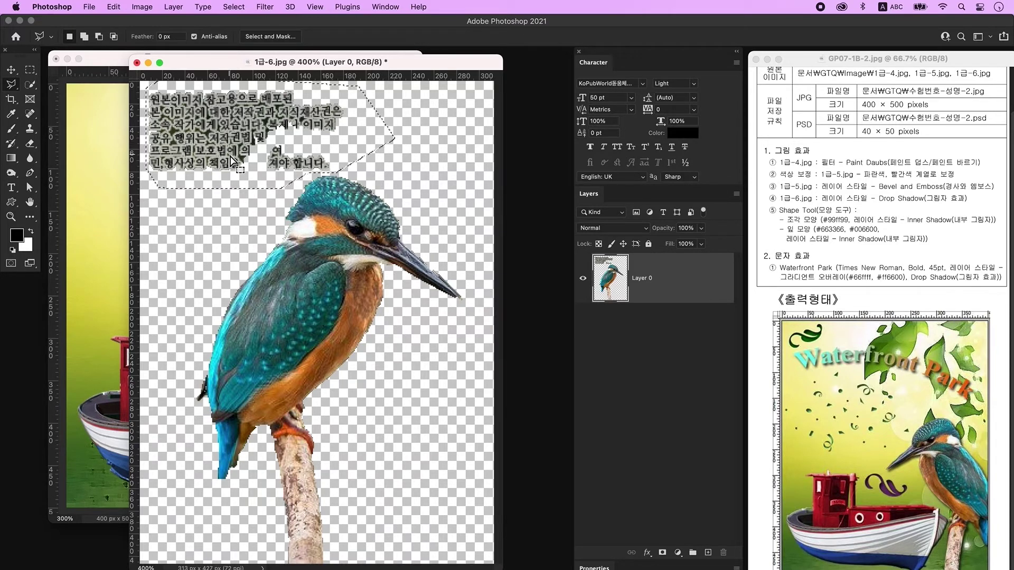
key("Delete")
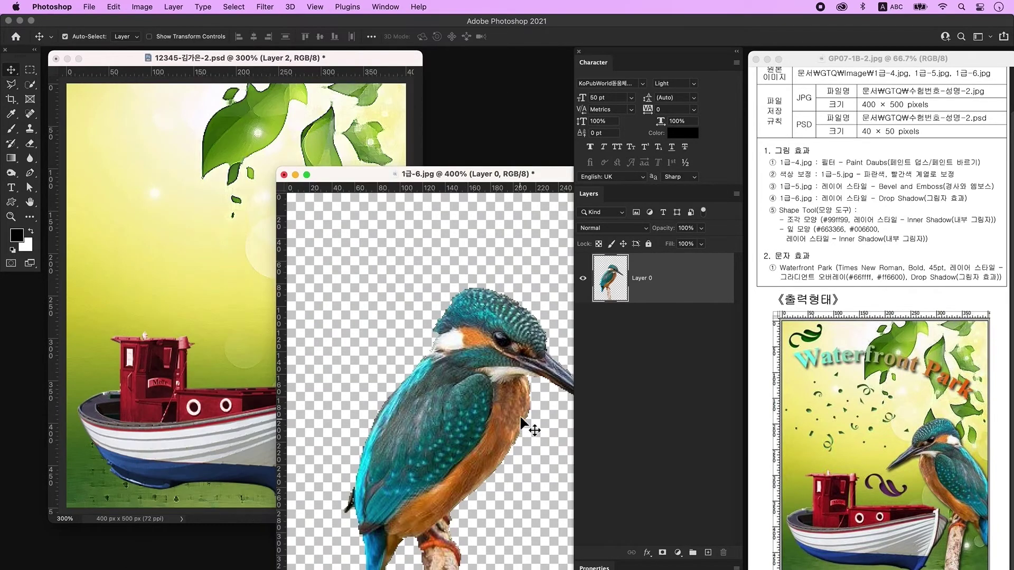
Drag the kingfisher into the poster and close the 1급-6.jpg window.
mouse_move(470, 170)
left_mouse_down()
mouse_move(425, 156)
mouse_move(471, 172)
left_mouse_up()
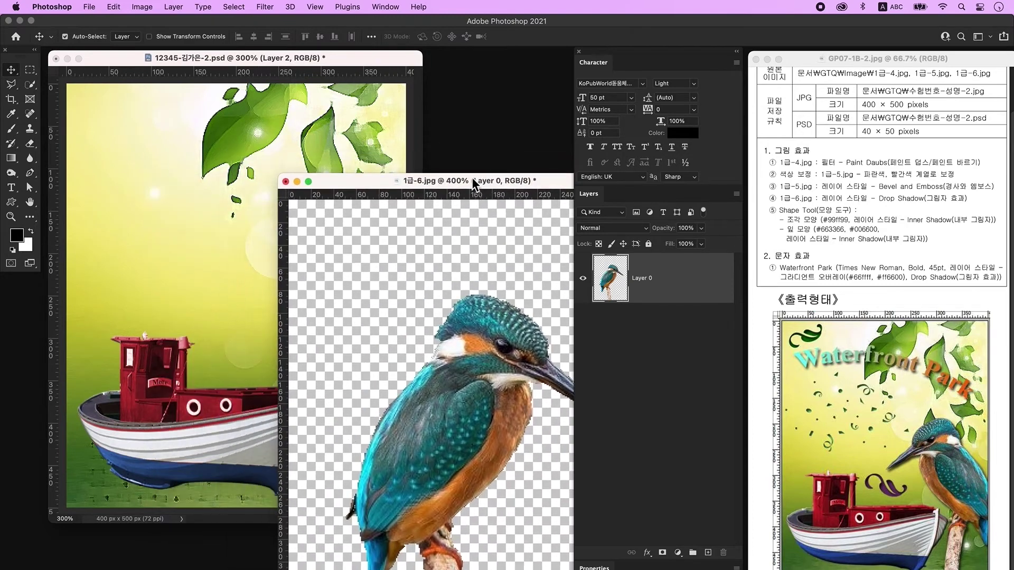
left_click_drag(453, 458, 262, 317)
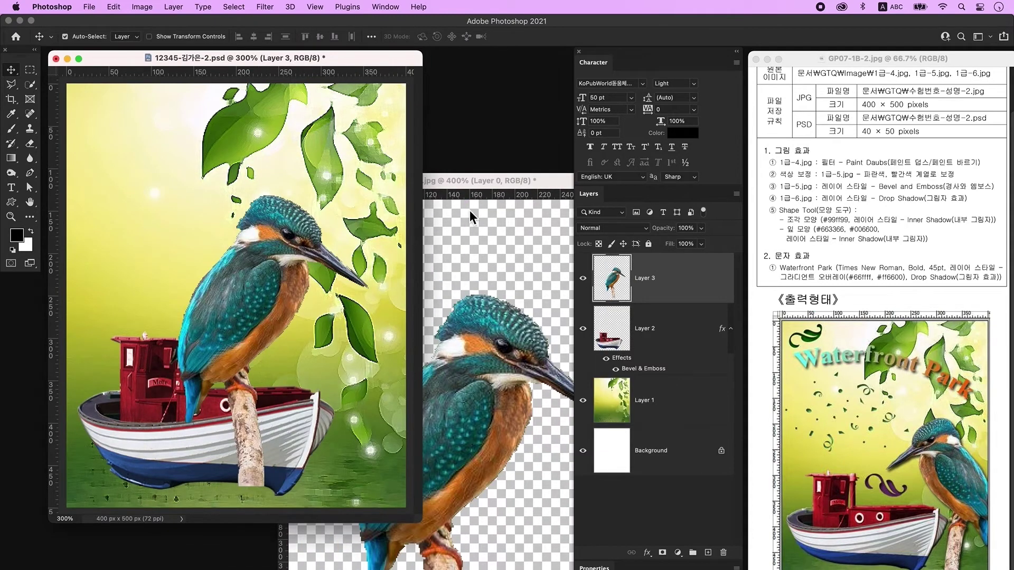
left_click(468, 181)
left_click(289, 181)
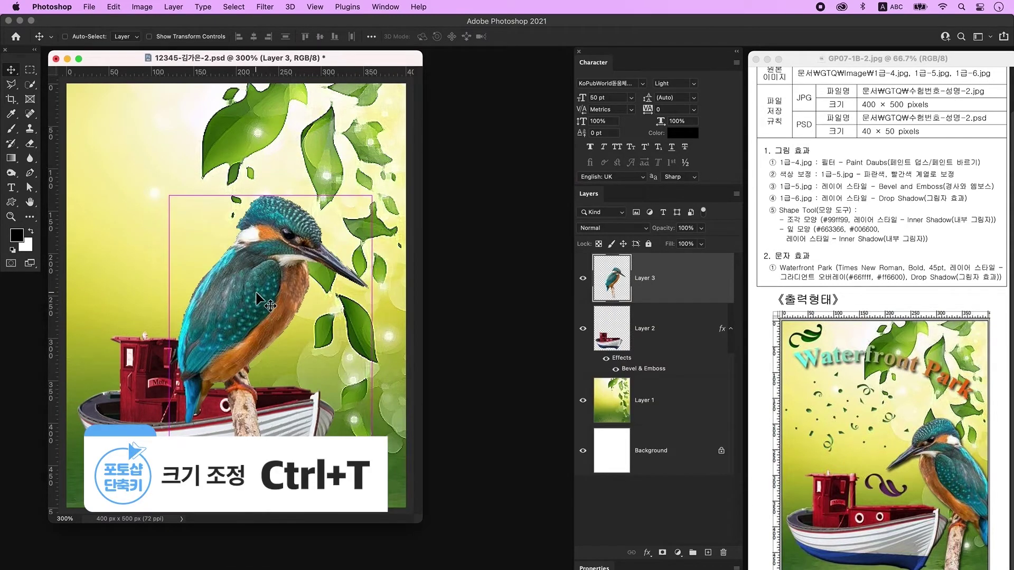
Flip the kingfisher horizontally and move it right and down beside the boat.
key("ctrl+t")
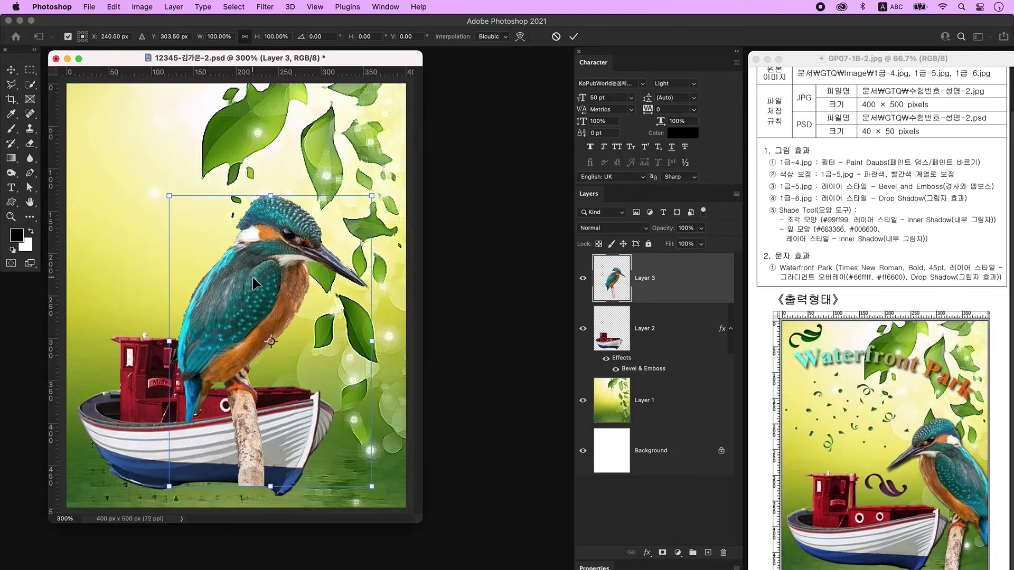
right_click(254, 279)
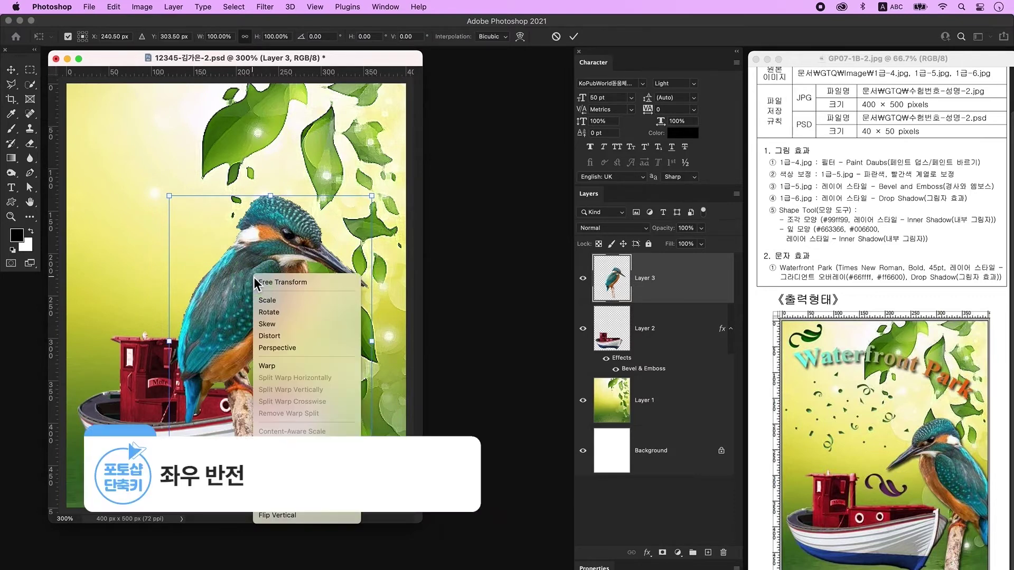
left_click(316, 503)
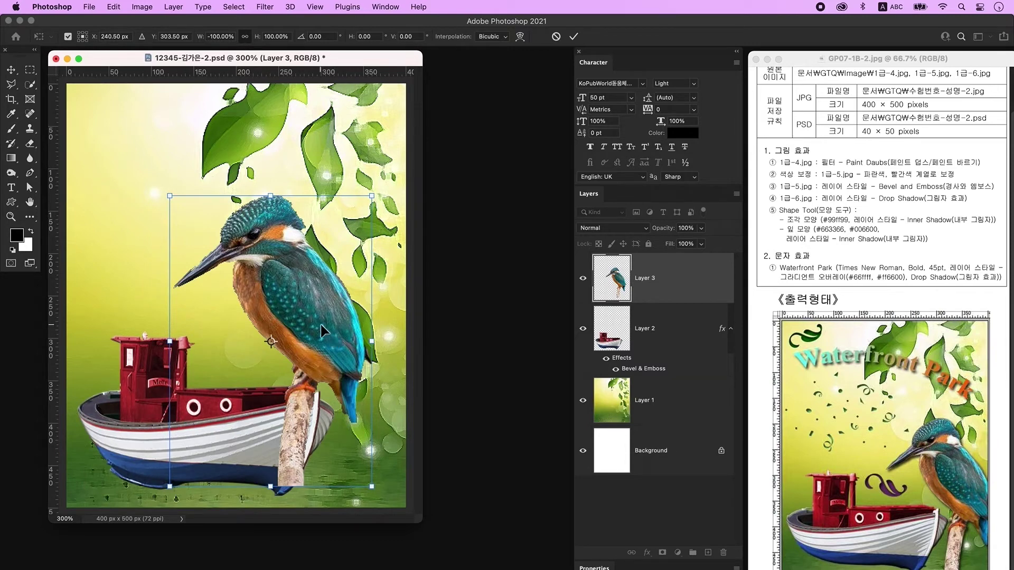
left_click_drag(332, 326, 352, 347)
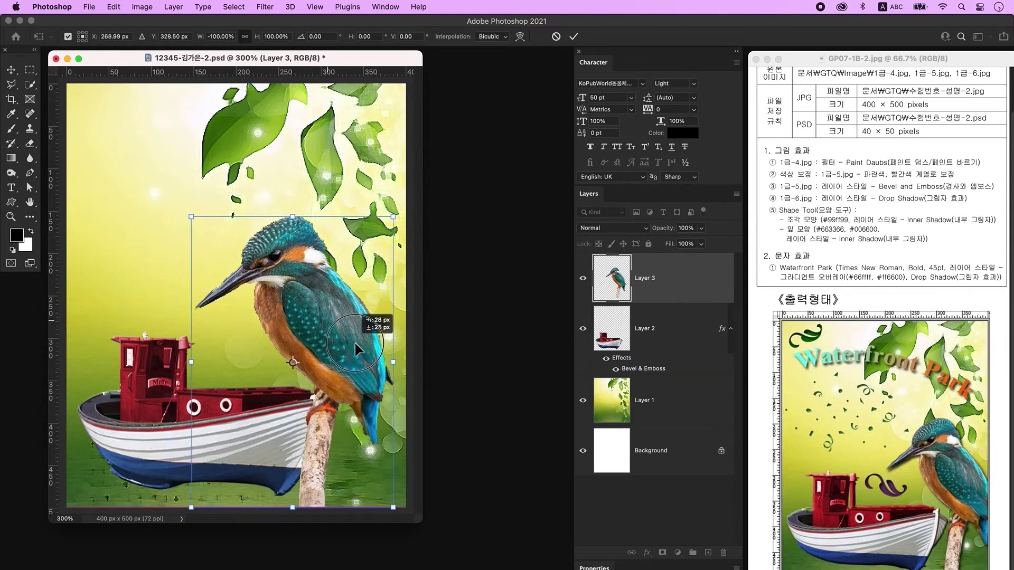
left_click_drag(352, 346, 383, 370)
key("Return")
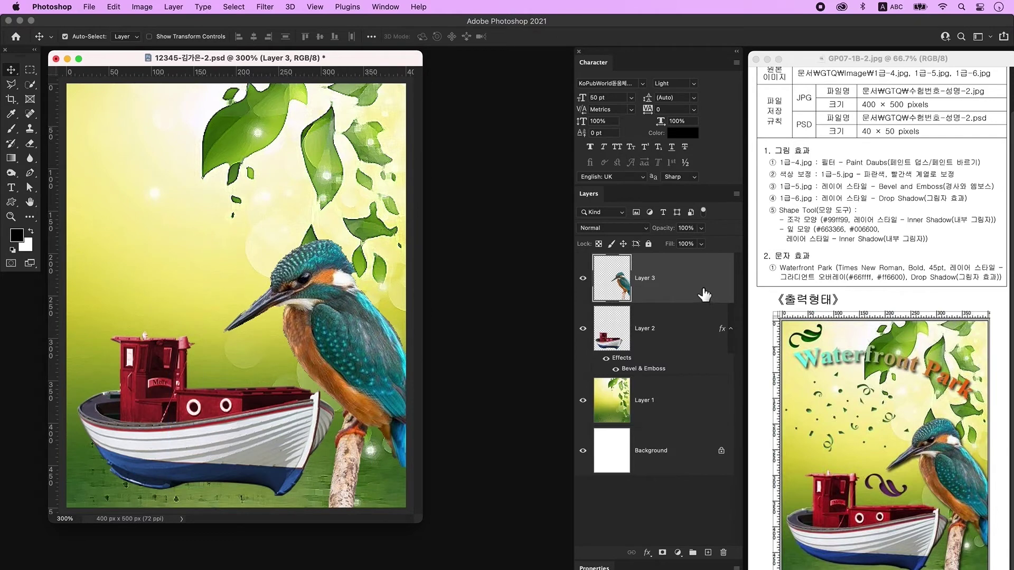
Add a Drop Shadow to the kingfisher's Layer 3 and create an empty Layer 4 above it.
double_click(705, 292)
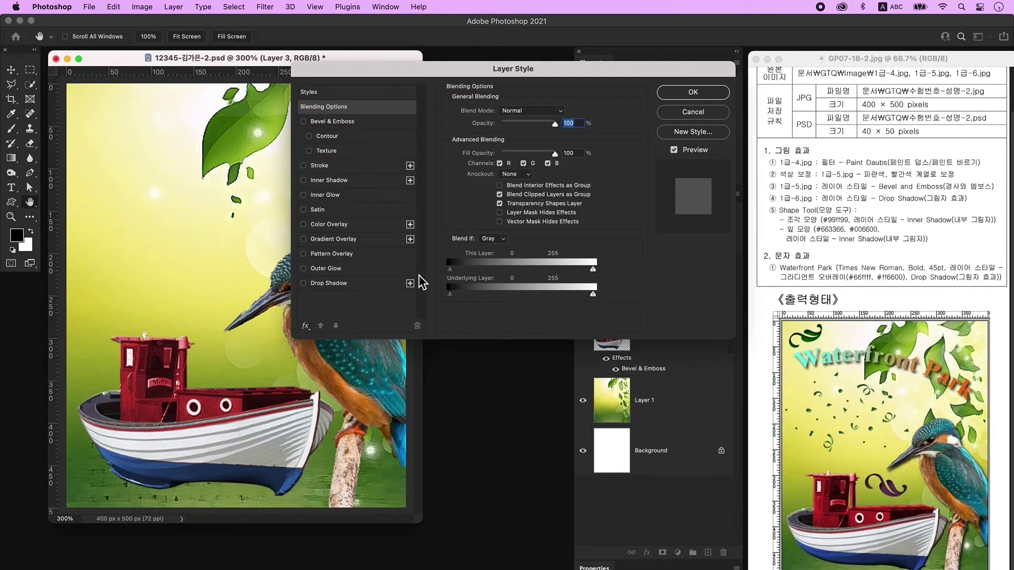
left_click(350, 285)
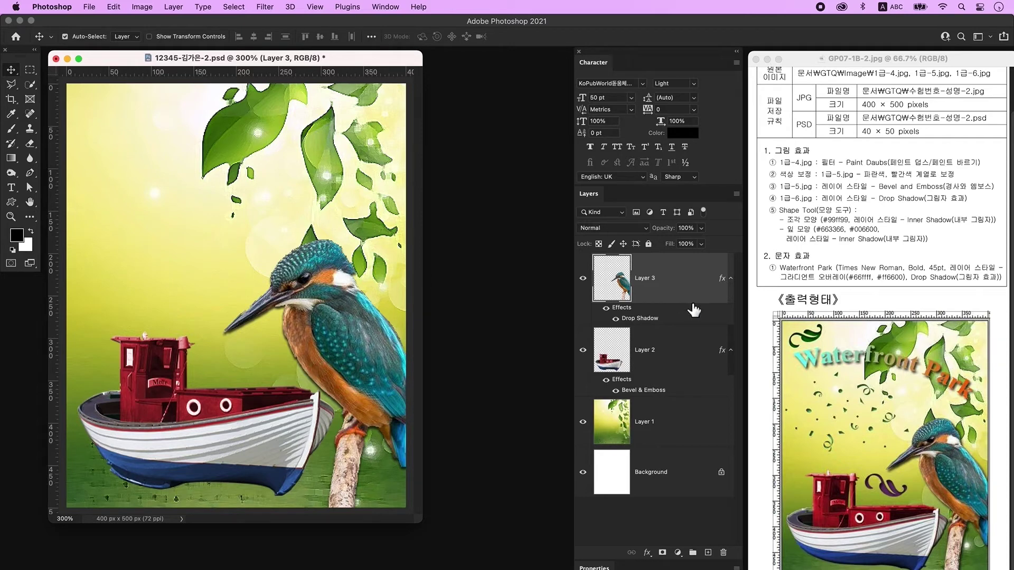
left_click(706, 552)
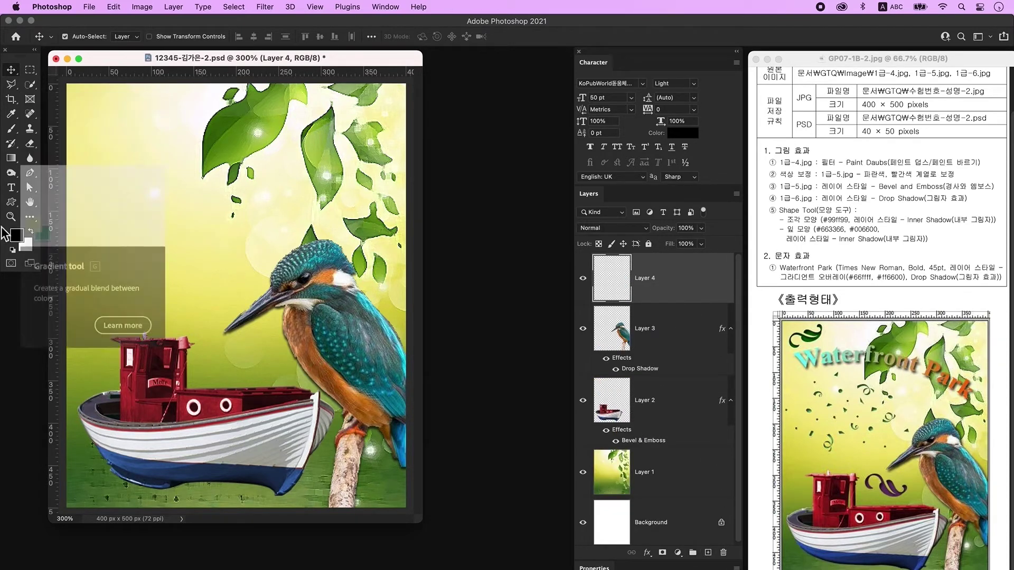
Draw the Confetti custom shape about 236 px wide across the poster's upper-left sky.
left_click(11, 203)
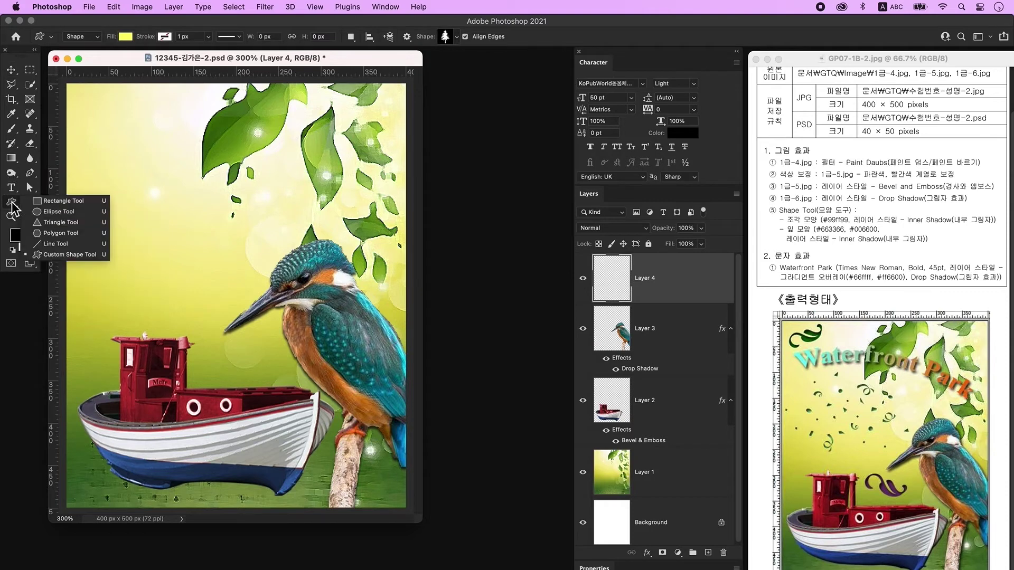
left_click(69, 254)
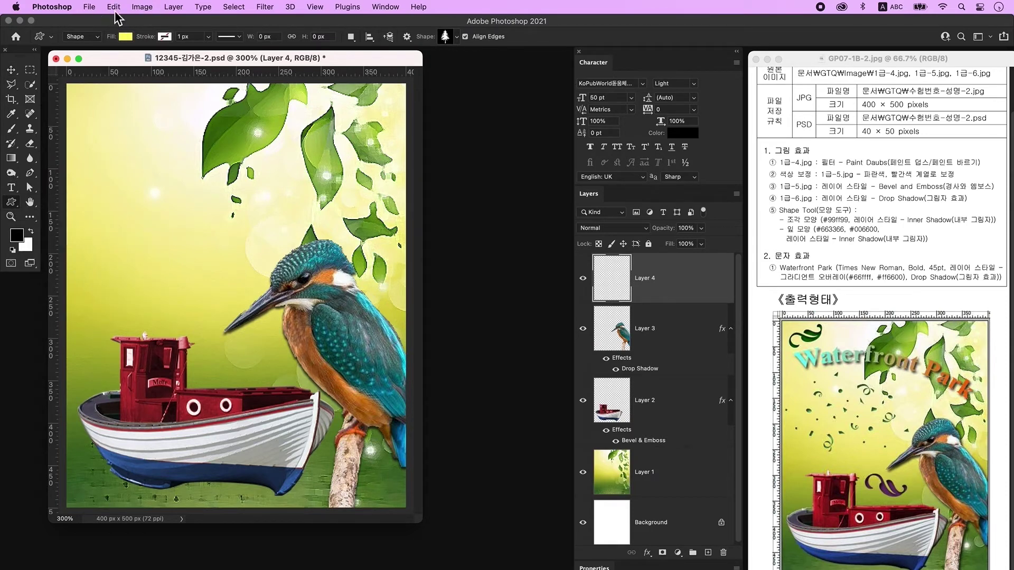
left_click(127, 37)
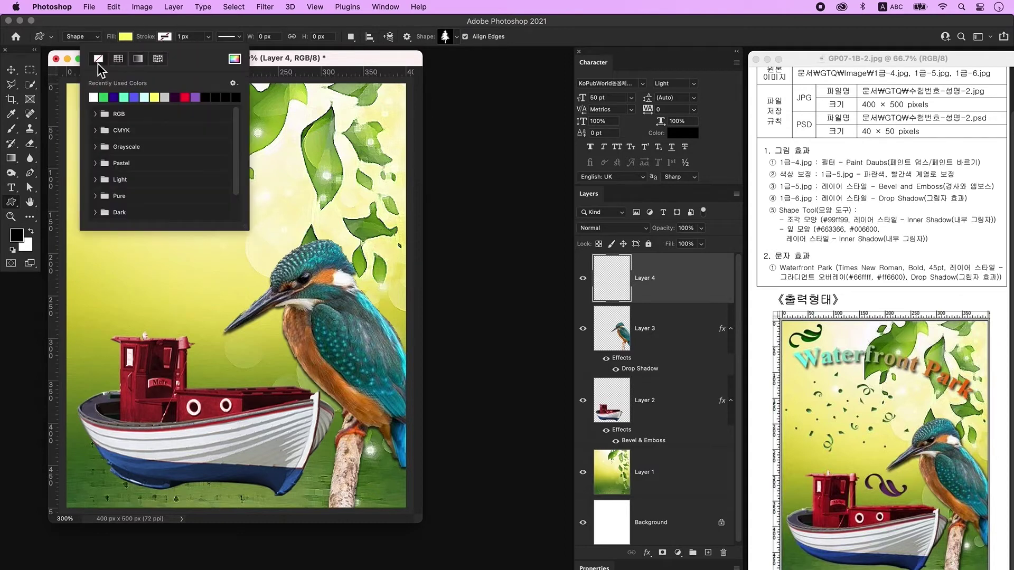
left_click(168, 39)
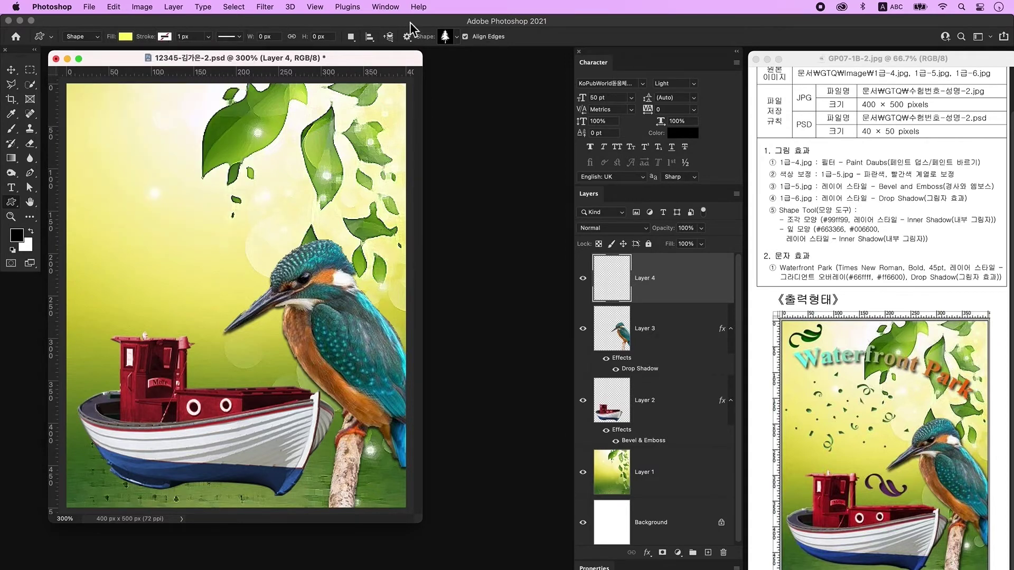
left_click(446, 41)
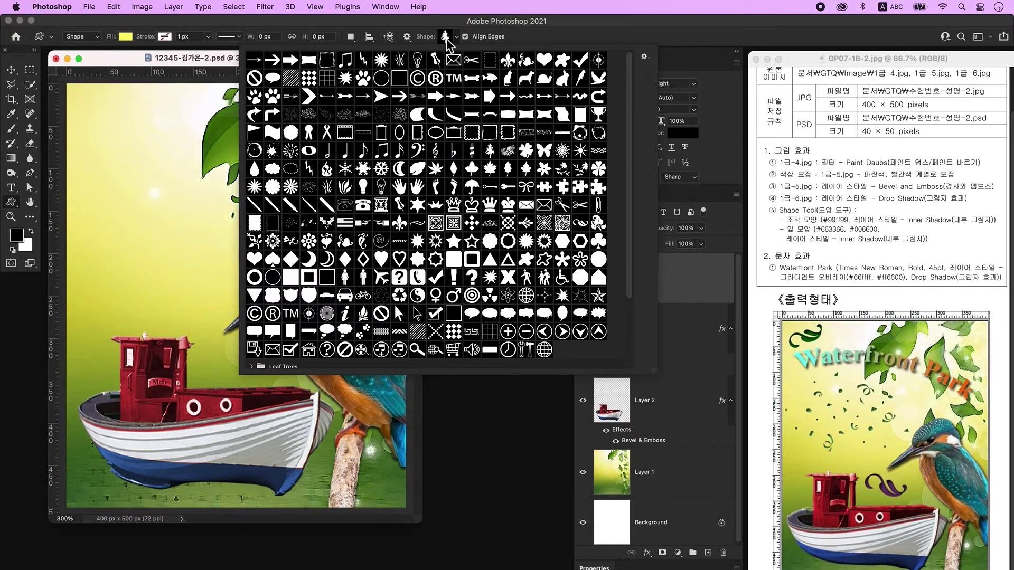
left_click(291, 223)
left_click(173, 62)
left_click_drag(112, 164, 315, 284)
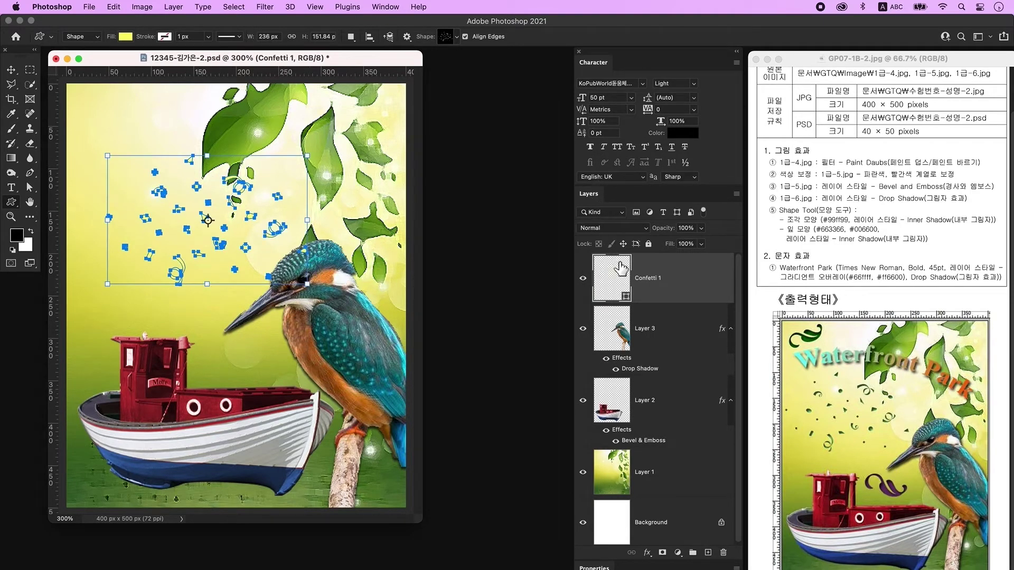
Fill the confetti with light green #99ff99 and add an Inner Shadow style.
double_click(616, 283)
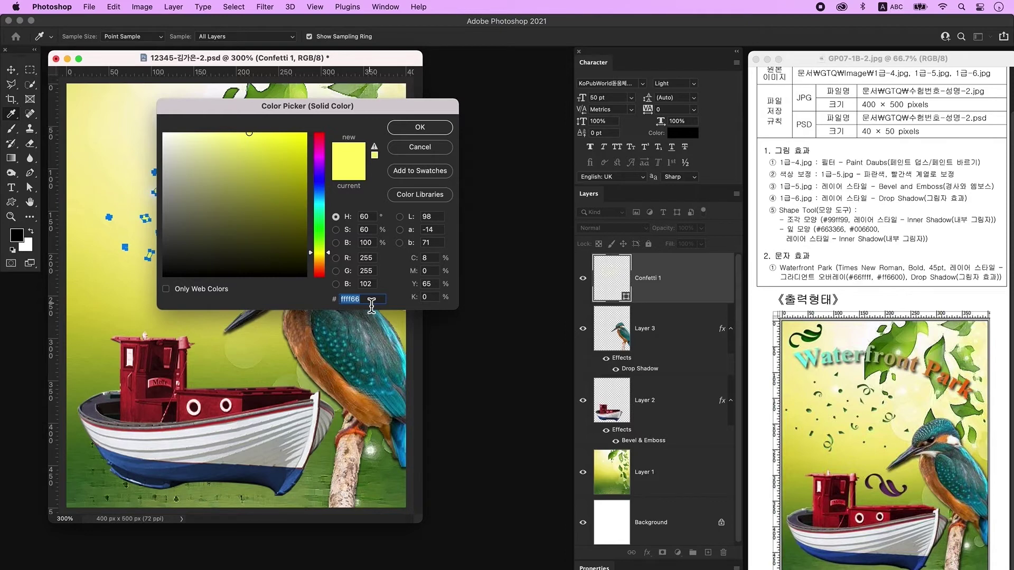
type("99ff99")
key("Return")
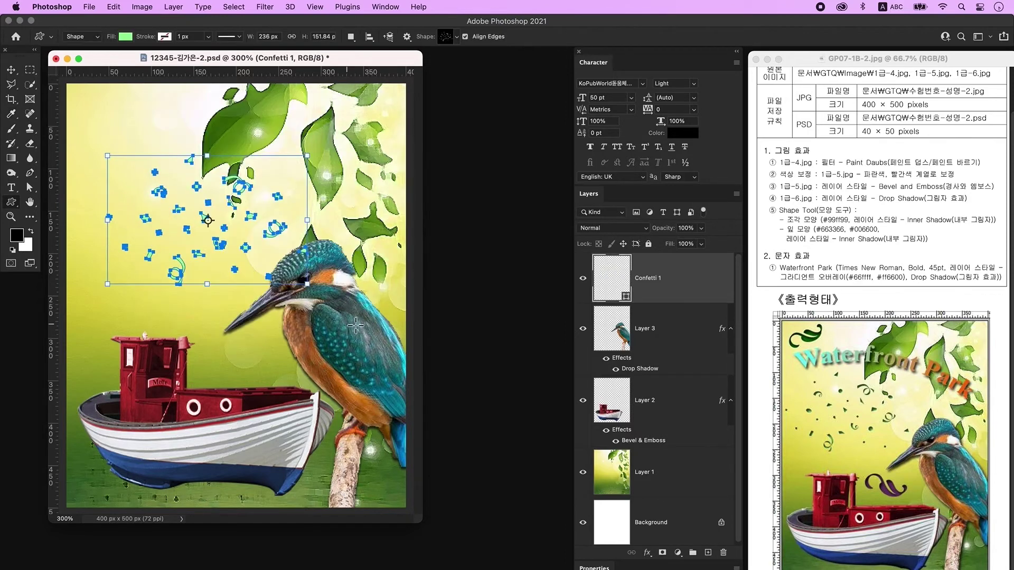
double_click(696, 299)
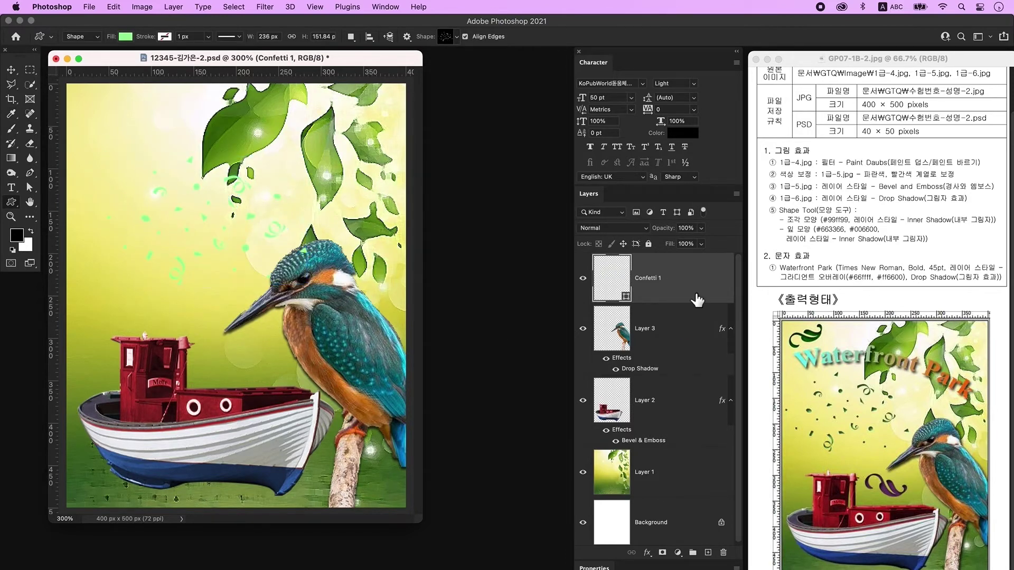
left_click(334, 180)
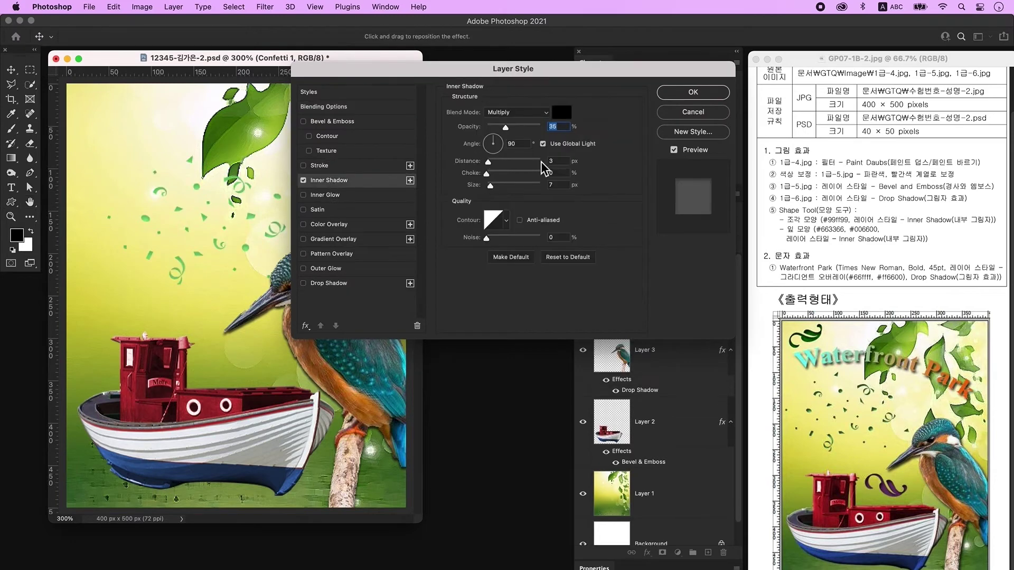
left_click(720, 94)
Scale the confetti down to fit the poster's upper-left area.
key("super+t")
left_click_drag(312, 159, 279, 177)
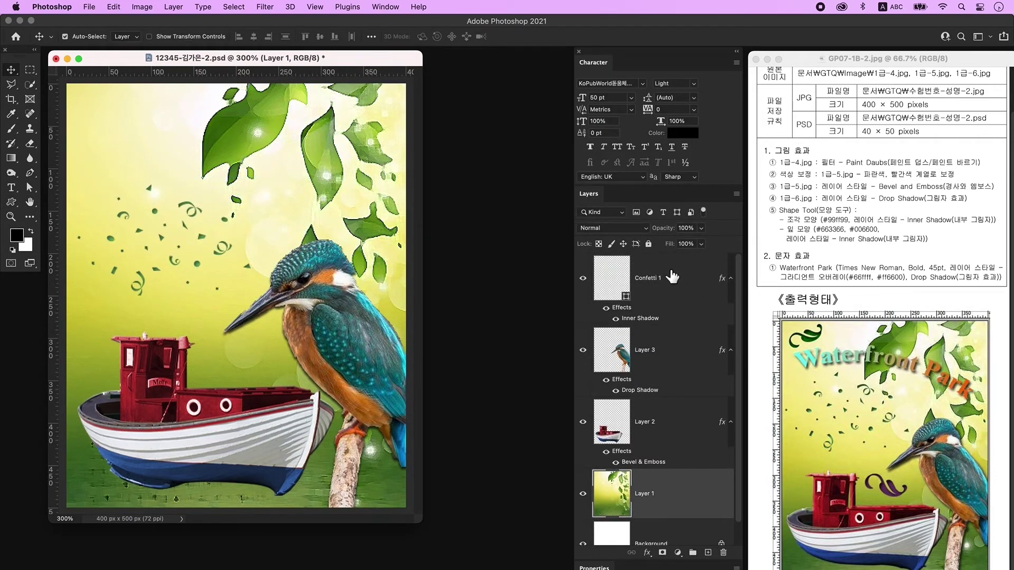
left_click(671, 277)
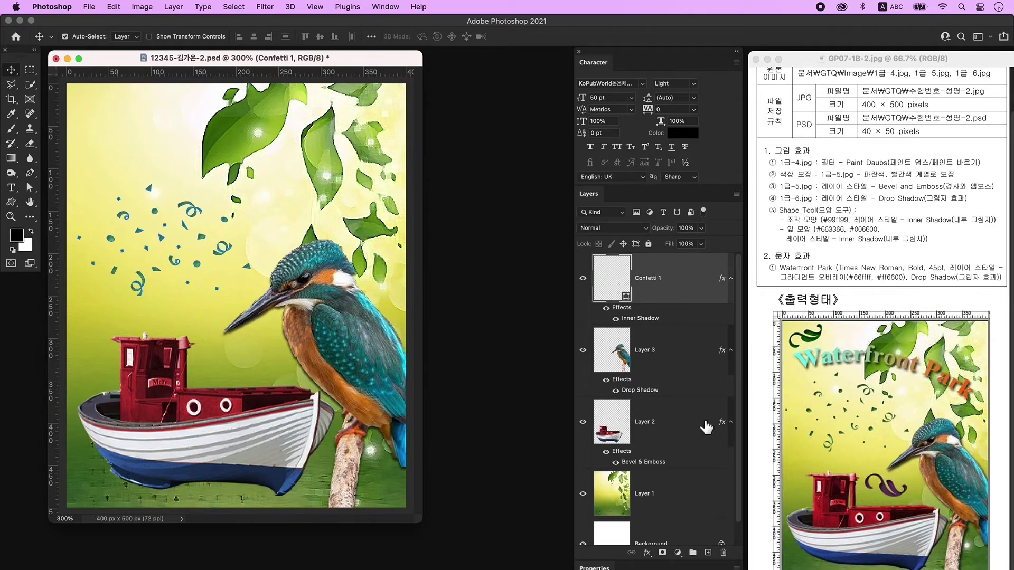
Draw a leaf ornament shape on a new layer at the top-left, filled #663366.
left_click(708, 552)
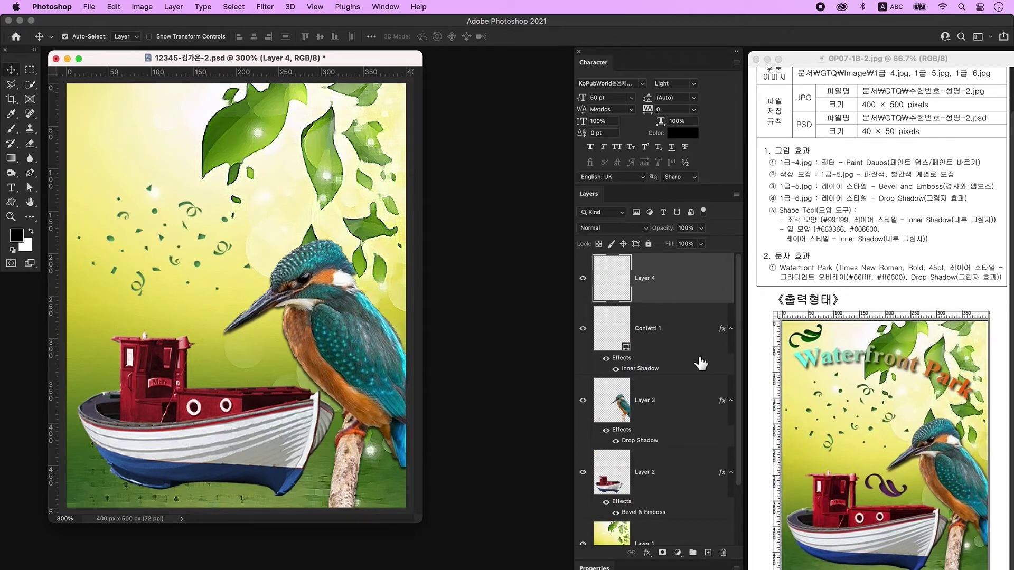
key("u")
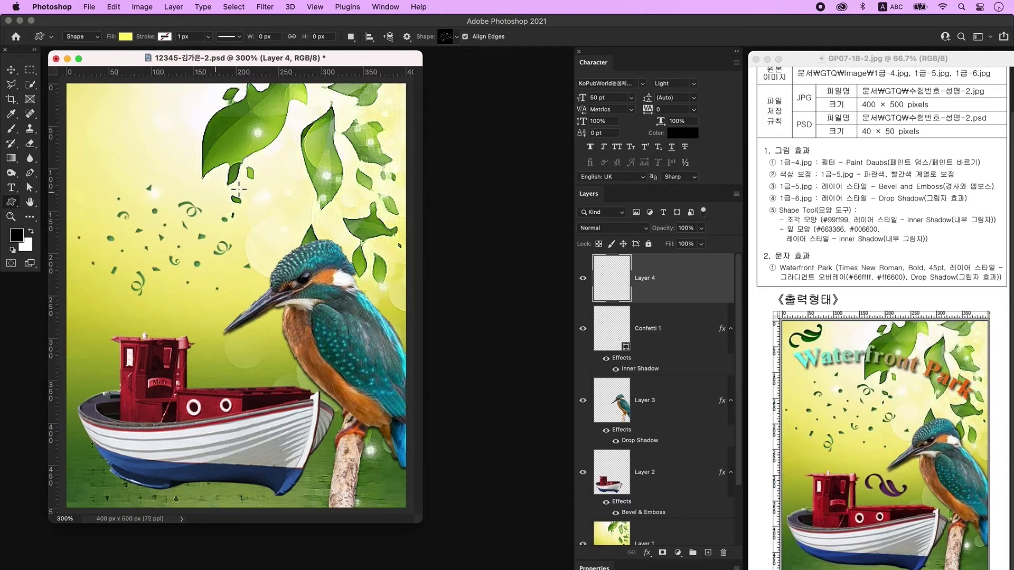
left_click(451, 39)
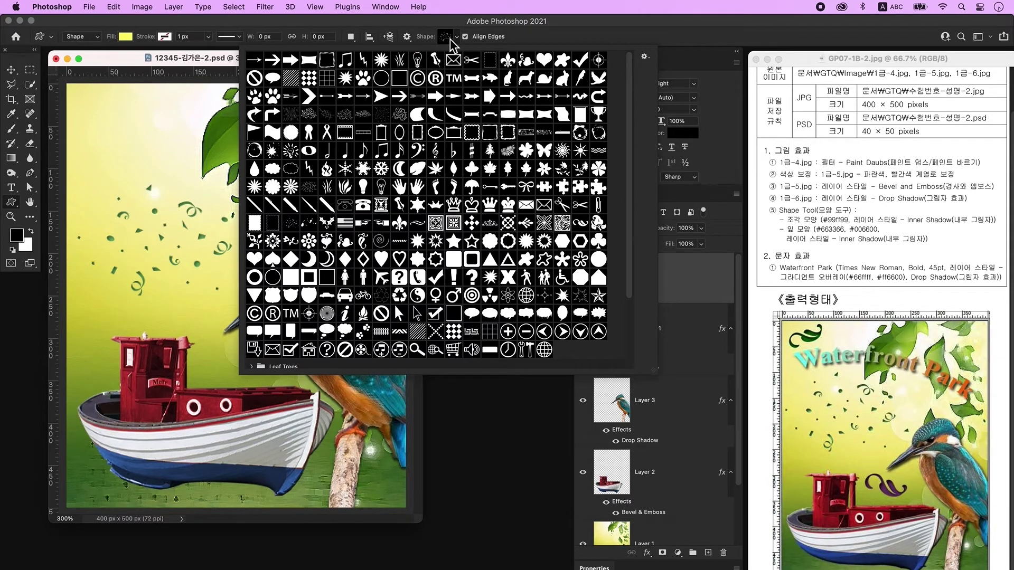
left_click(580, 223)
left_click(208, 62)
left_click_drag(100, 105, 159, 148)
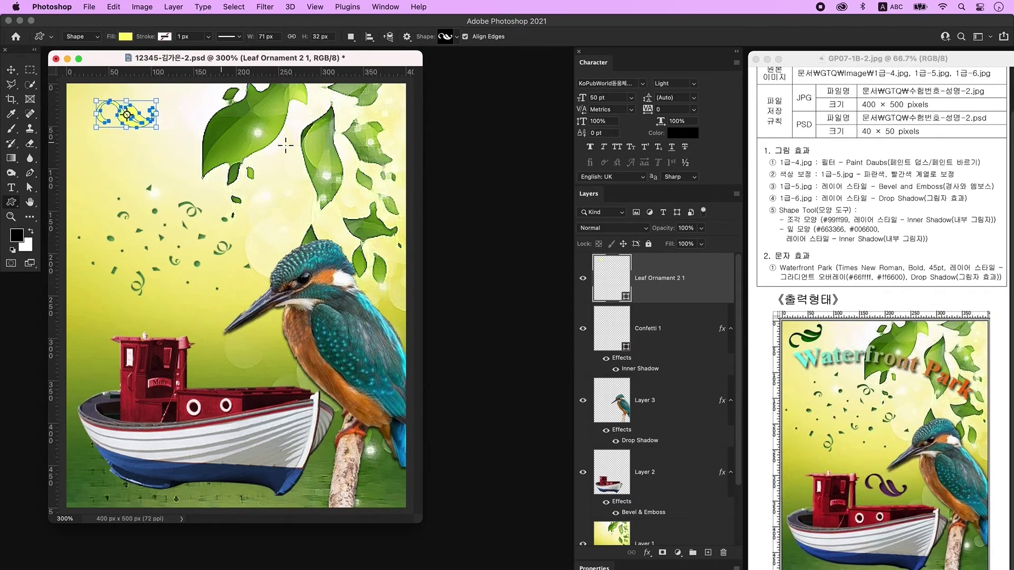
double_click(613, 283)
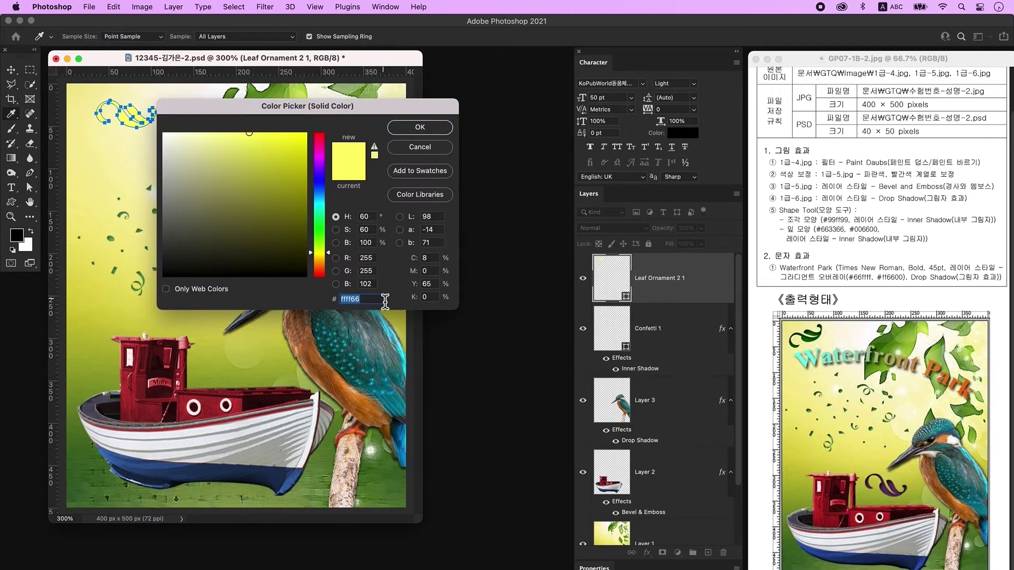
type("663366")
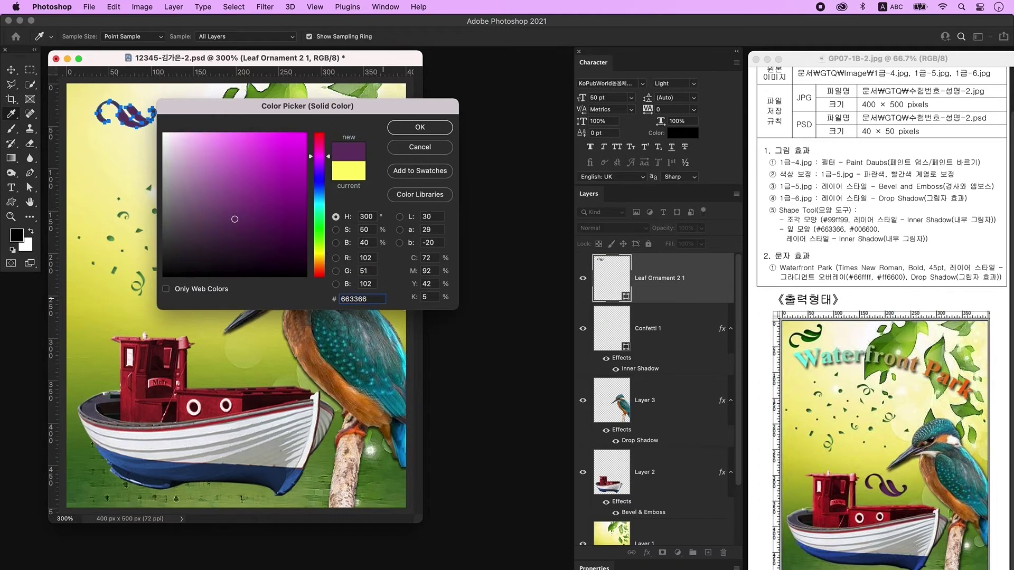
key("Return")
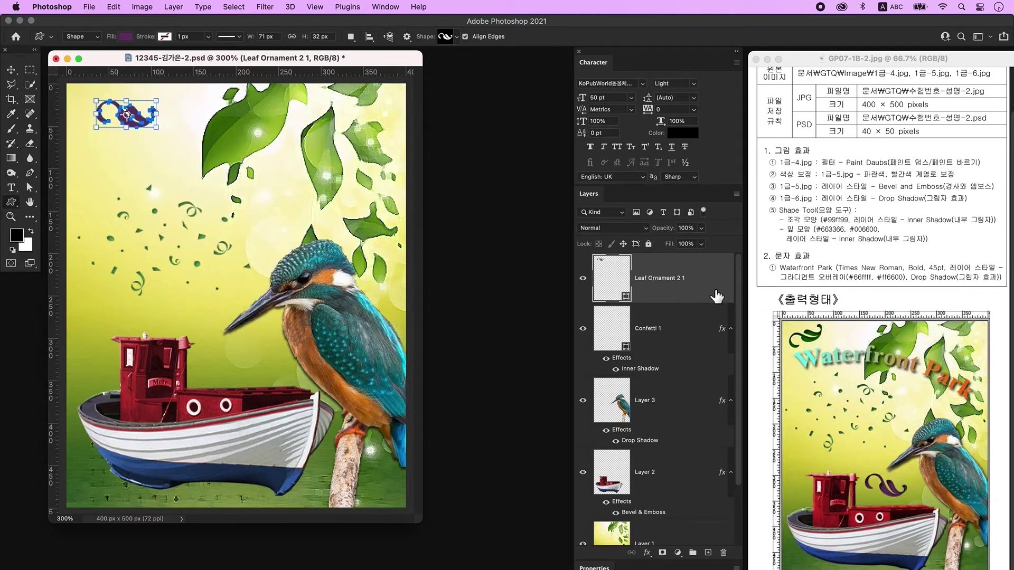
Give the purple ornament an Inner Shadow, place it beside the boat cabin, and duplicate it.
double_click(716, 296)
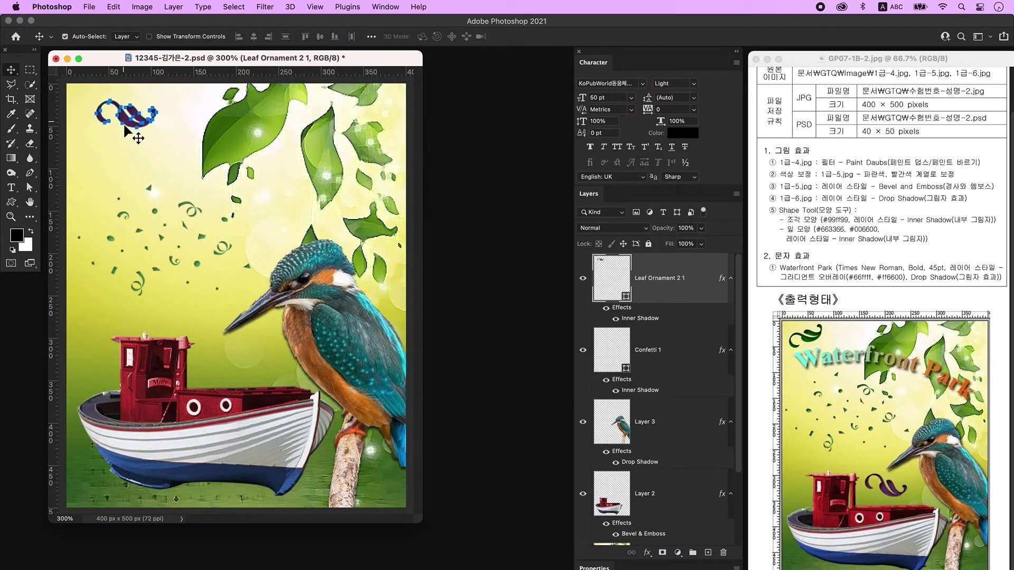
left_click_drag(131, 126, 241, 366)
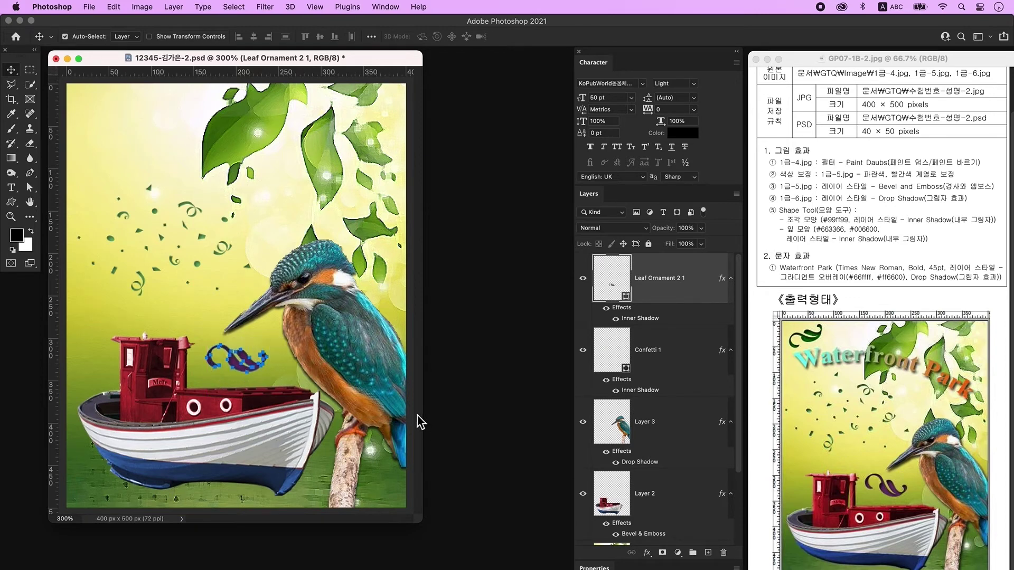
key("ctrl+j")
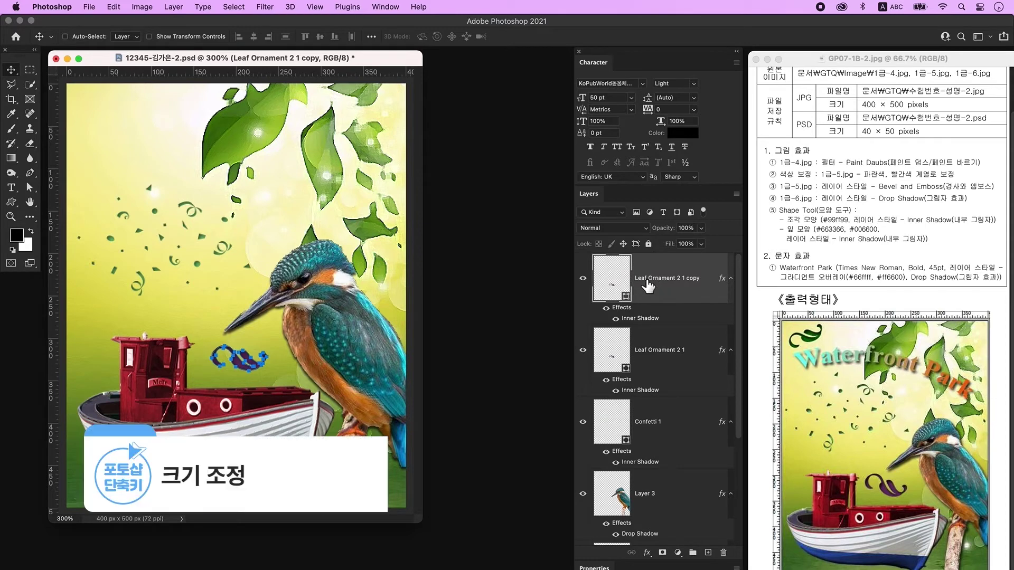
Rotate the ornament copy about -30° at the top-left and recolour it dark green.
key("ctrl+t")
left_click_drag(248, 363, 136, 121)
left_click_drag(163, 140, 197, 116)
left_click_drag(139, 127, 119, 117)
key("Return")
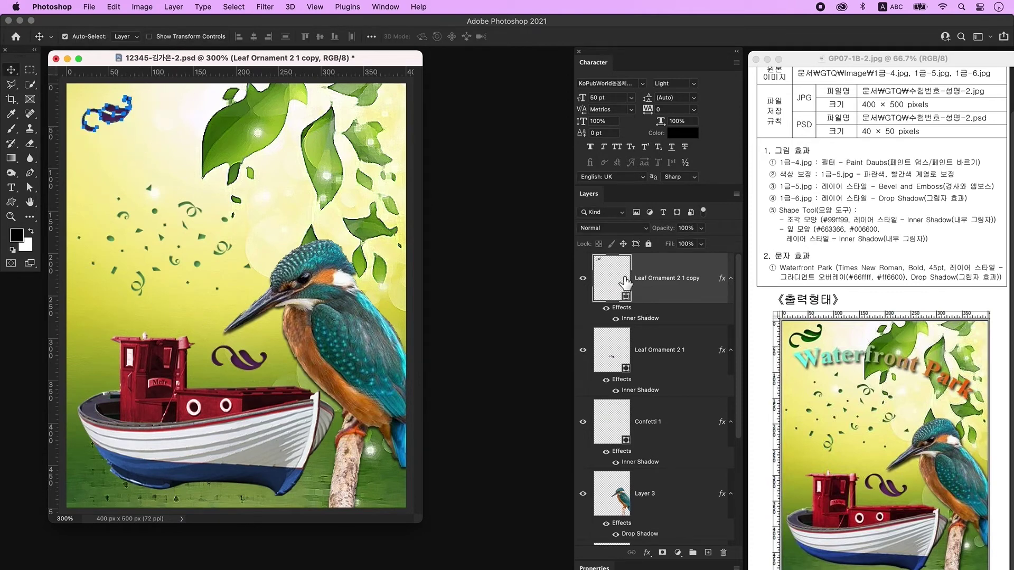
double_click(622, 287)
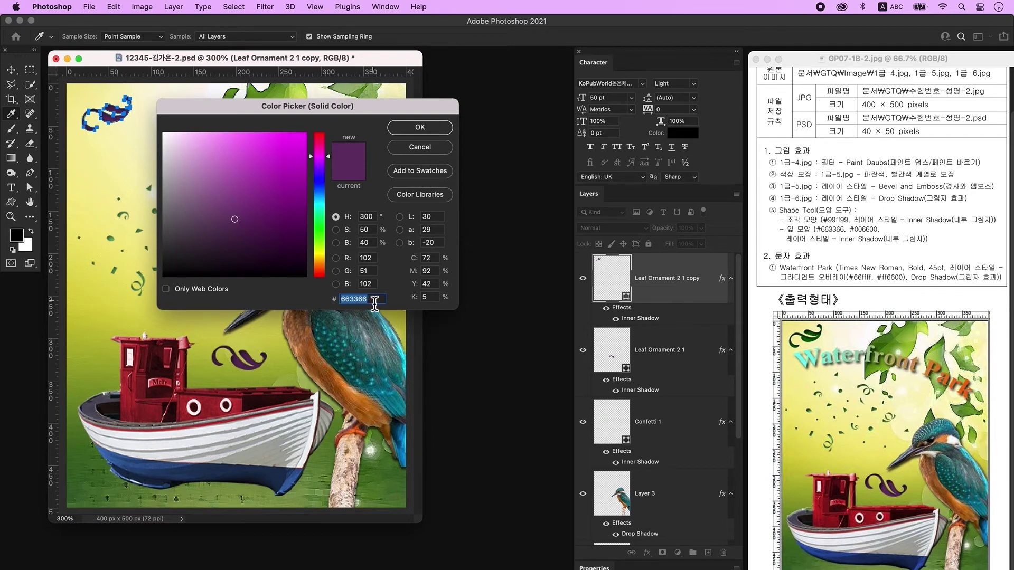
key("Return")
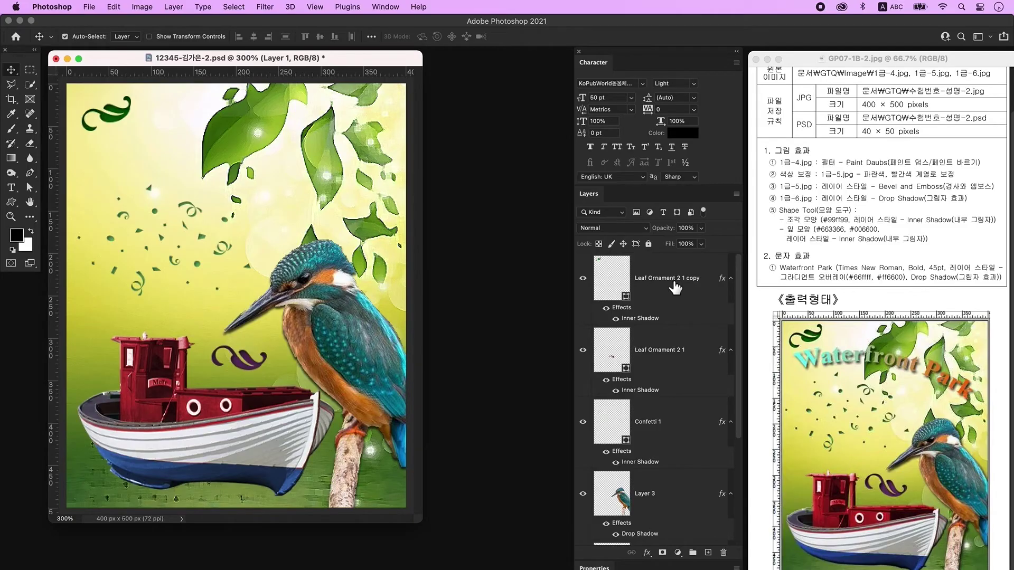
left_click(674, 277)
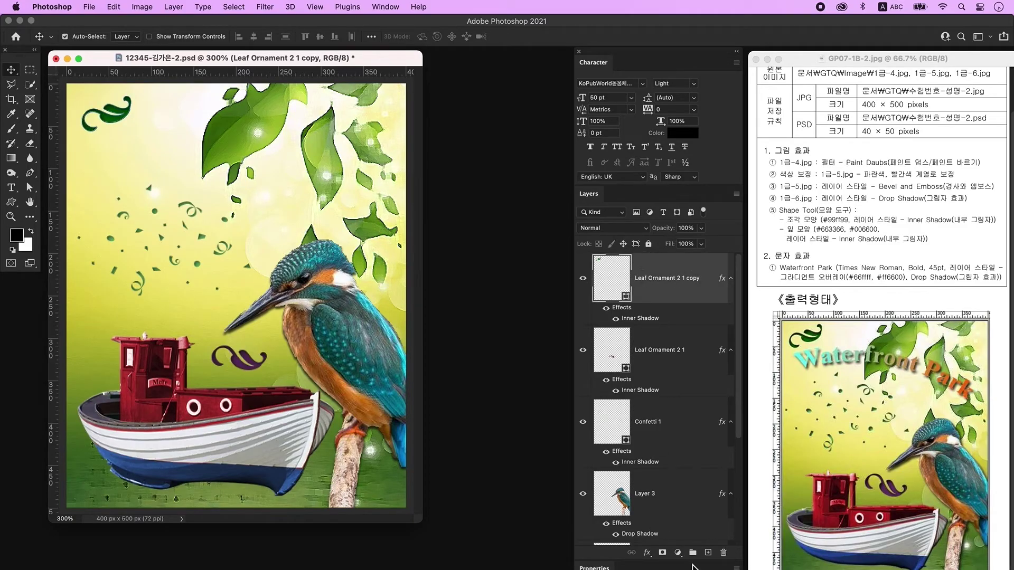
Type the title 'Waterfront Park' on a new layer in the upper poster.
left_click(708, 552)
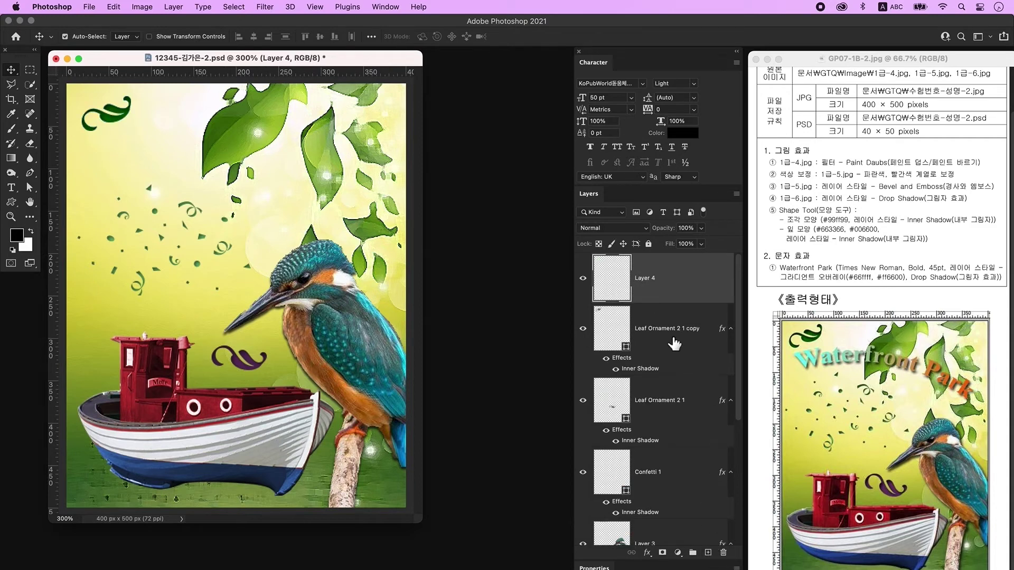
left_click(11, 188)
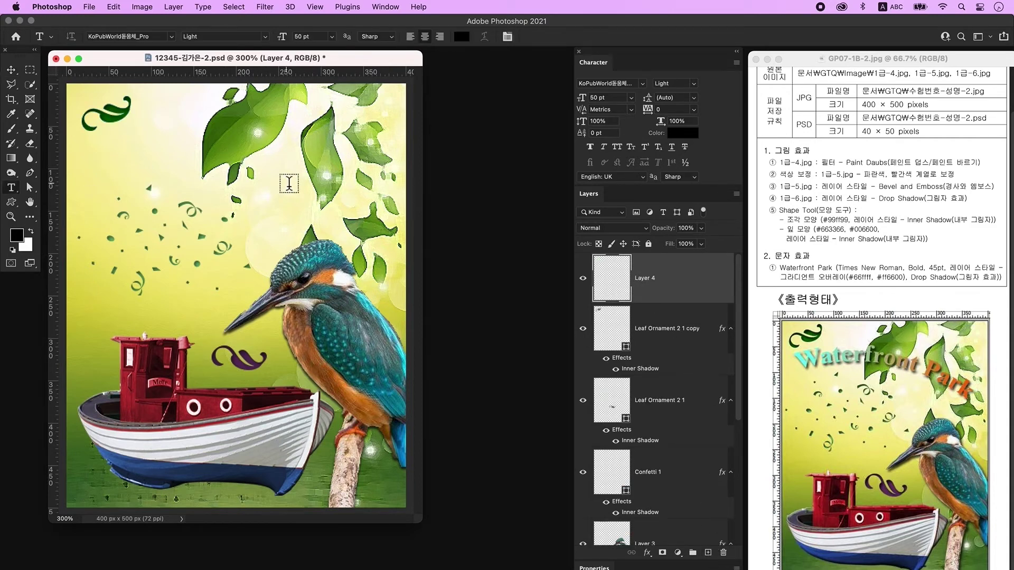
left_click(233, 188)
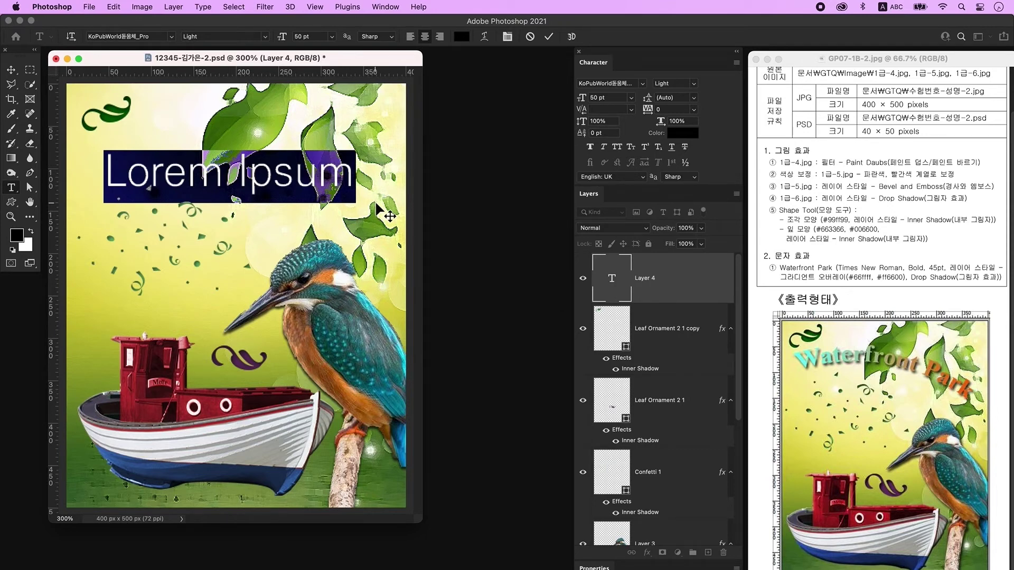
type("Waterfront Park")
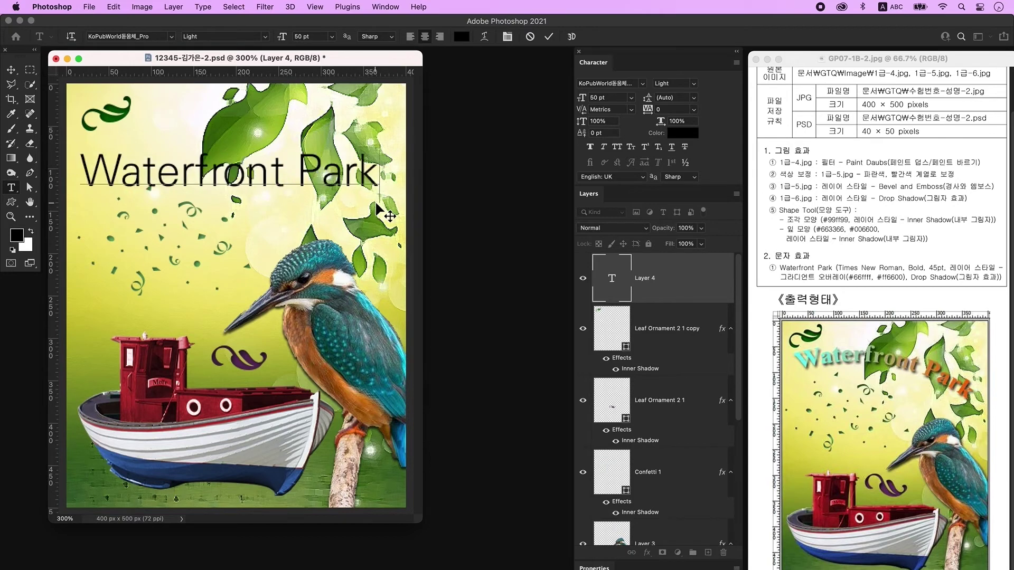
key("super+Return")
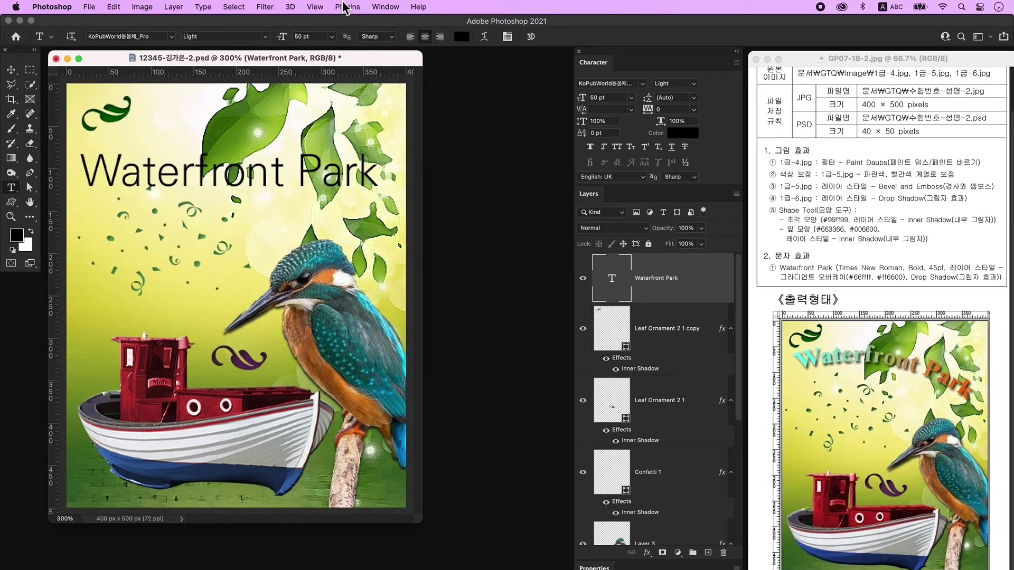
Set the title font to Times New Roman Bold at 45 pt.
left_click(381, 7)
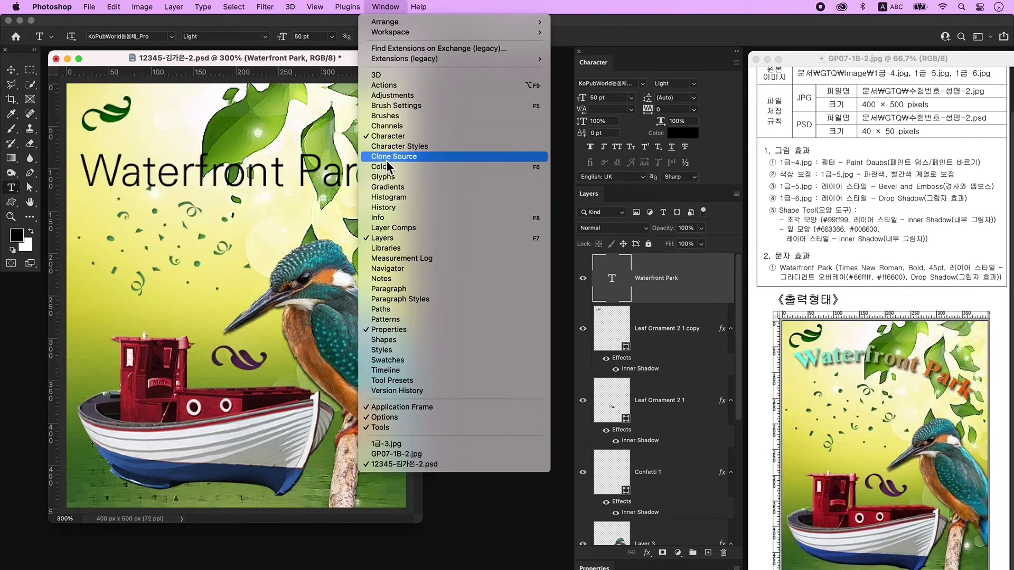
left_click(314, 59)
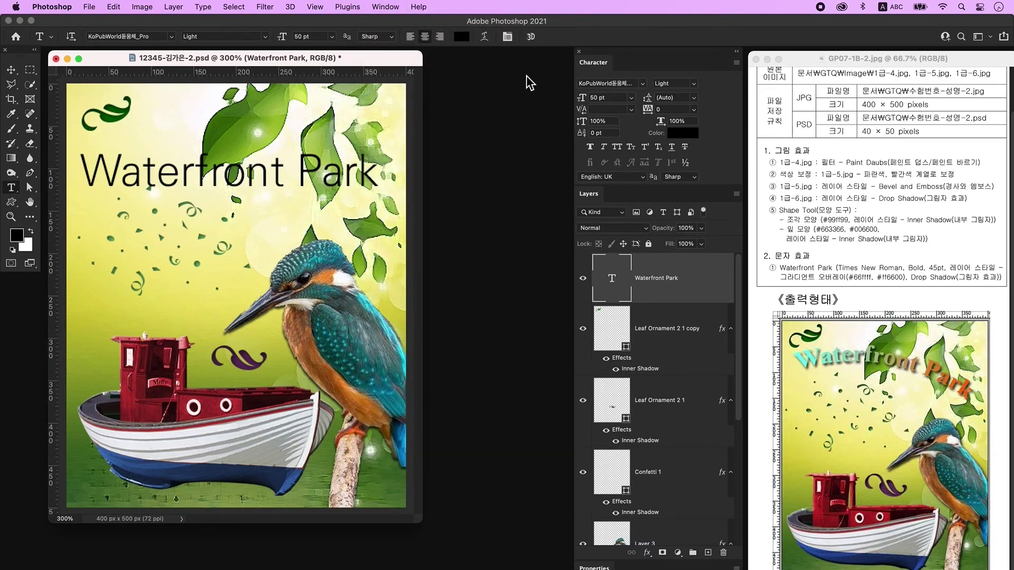
left_click(600, 83)
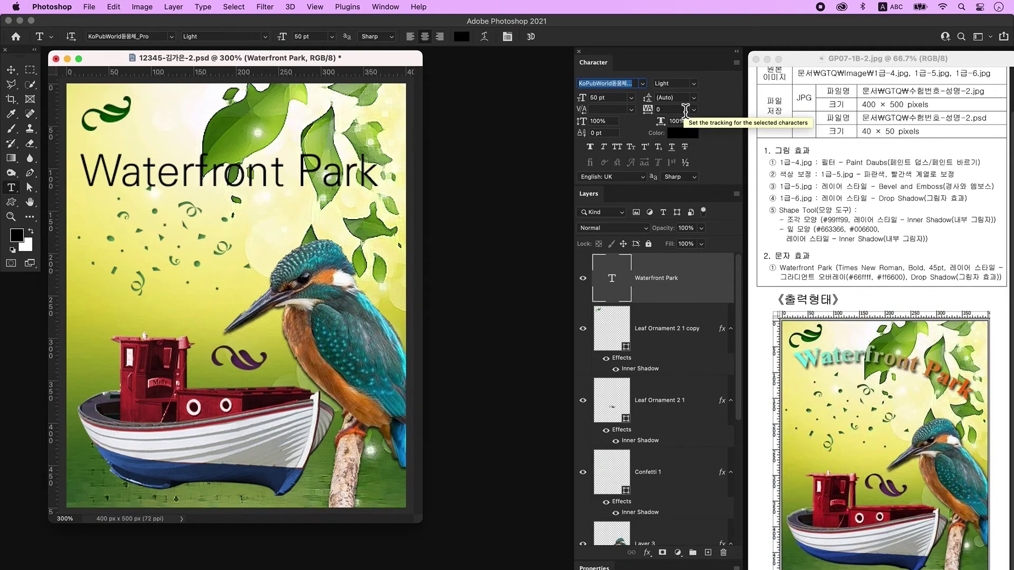
key("super+a")
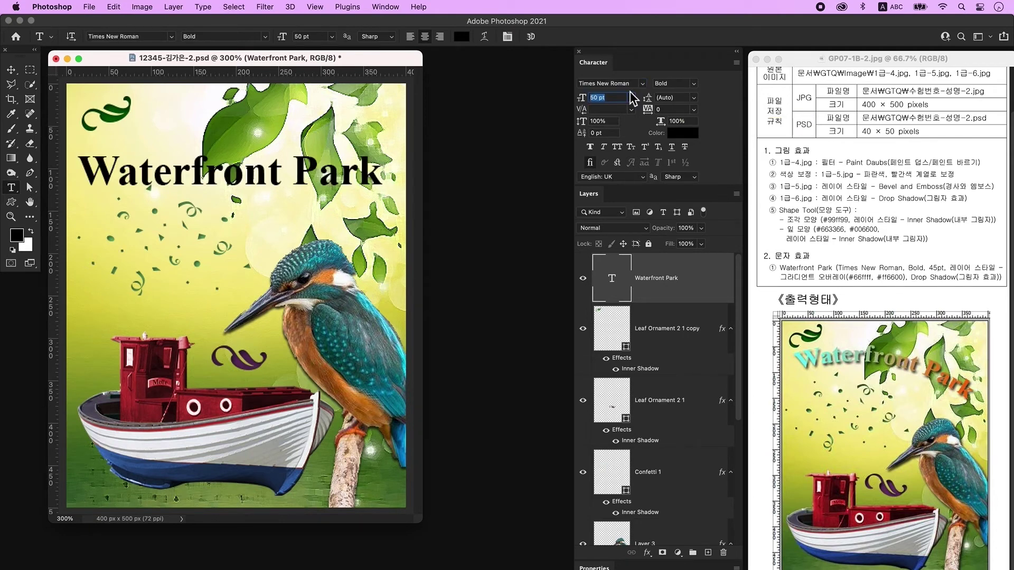
type("45")
key("Return")
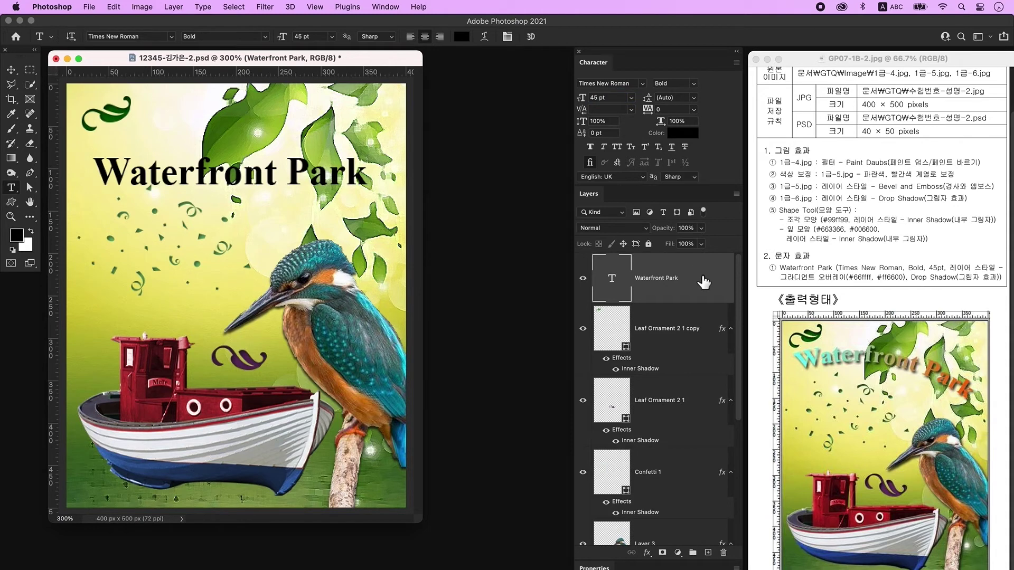
Add a Gradient Overlay to the title running from cyan #66ffff to orange #ff6600.
double_click(704, 282)
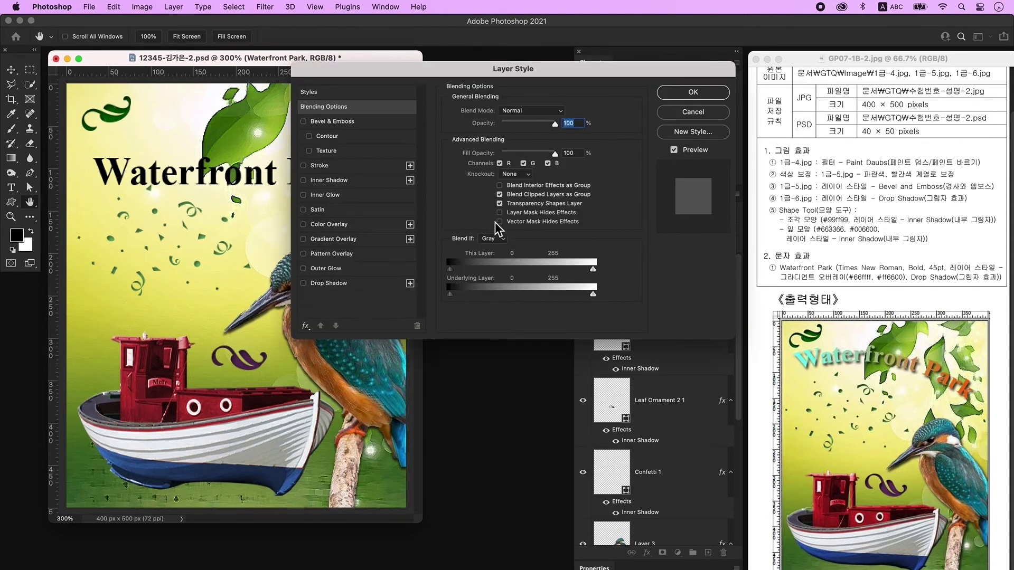
left_click(362, 242)
left_click(517, 138)
left_click(335, 279)
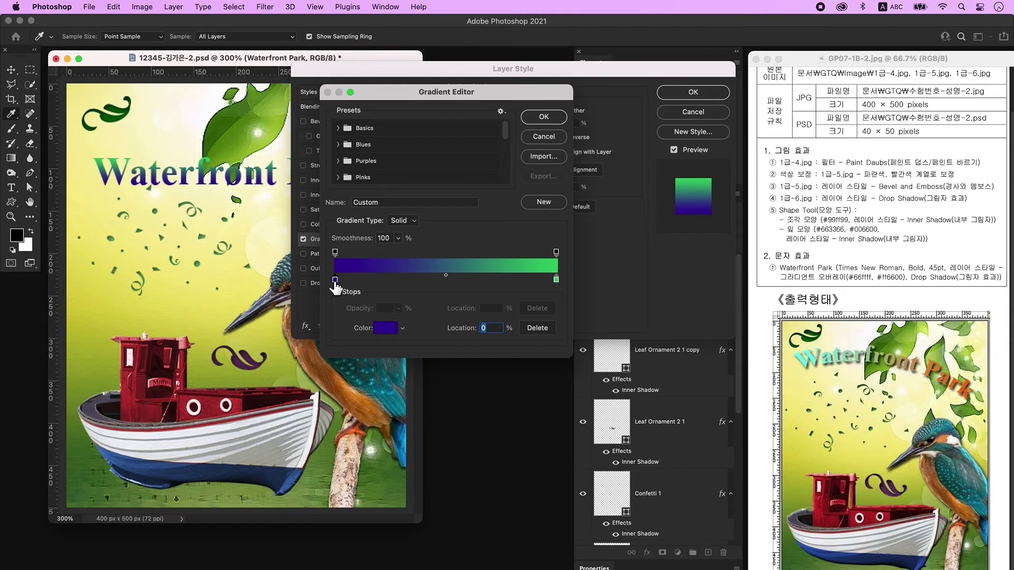
double_click(336, 280)
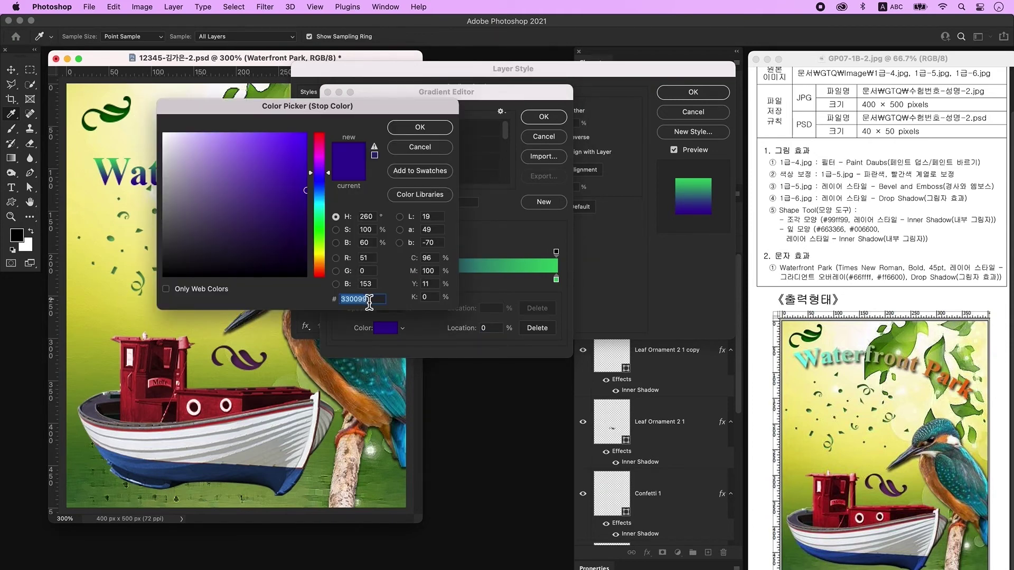
type("66ffff")
key("Return")
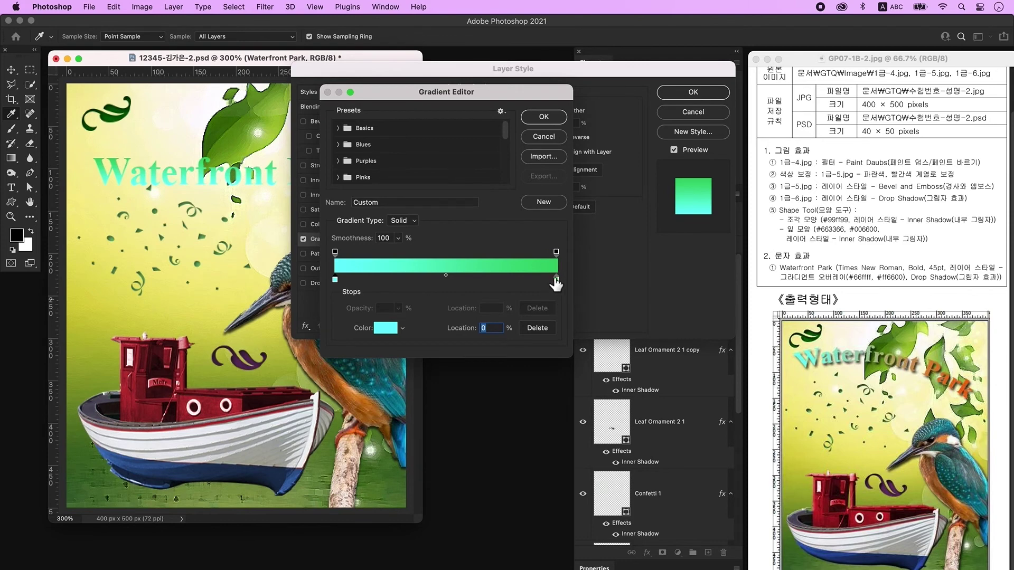
double_click(556, 279)
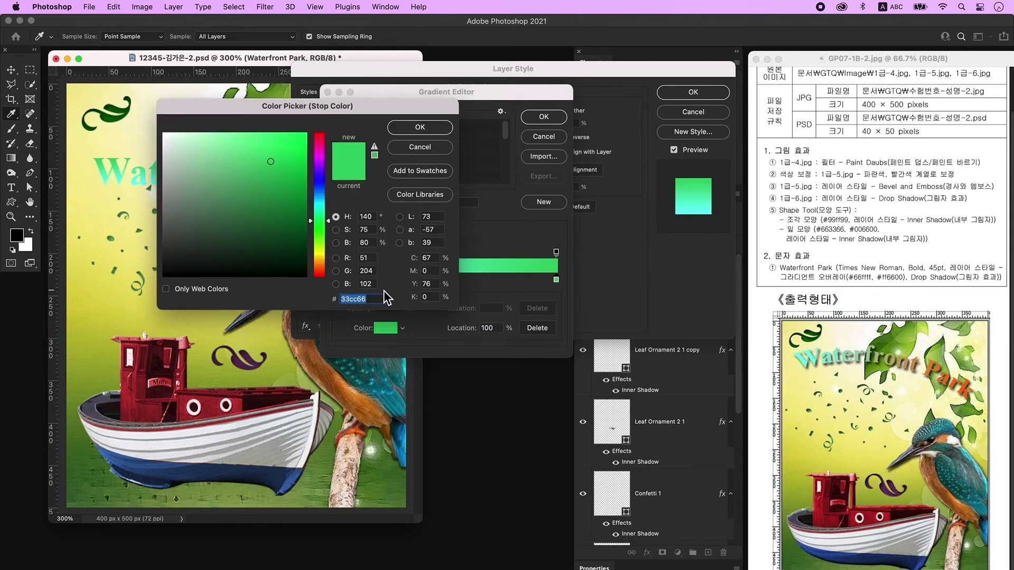
type("ff")
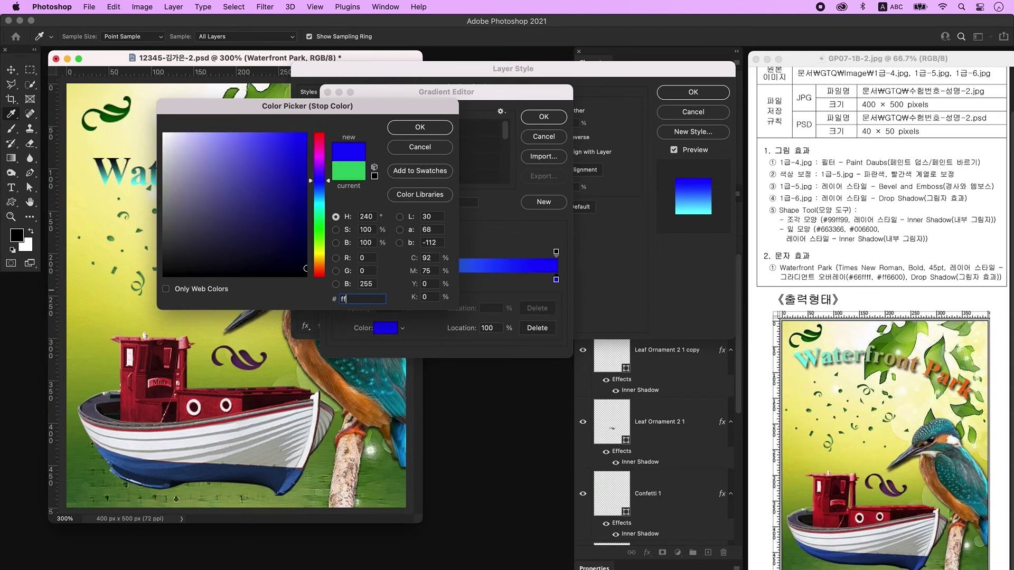
type("6600")
left_click(416, 127)
left_click(543, 117)
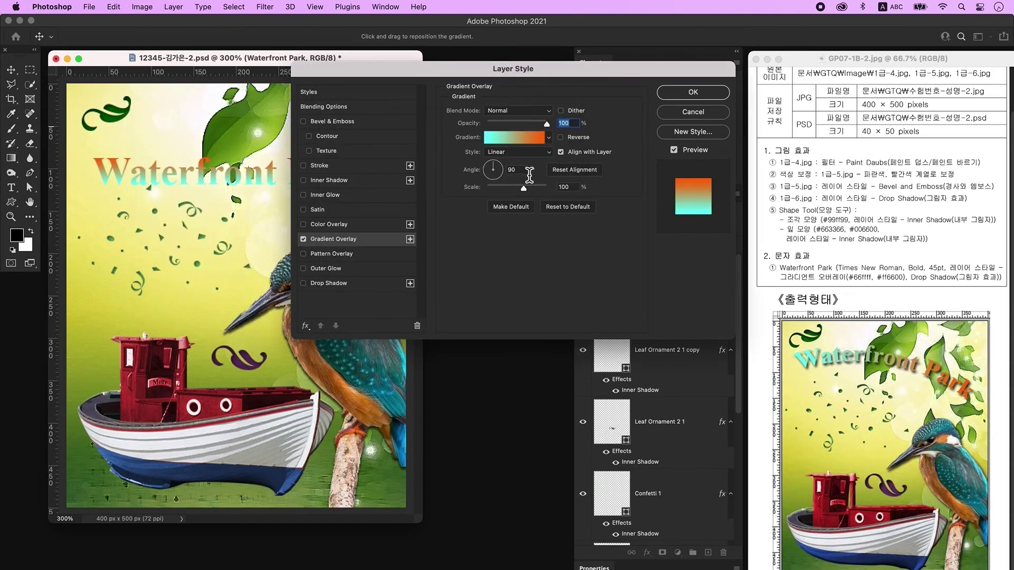
Set the gradient angle to 0° and add a Drop Shadow to the title.
left_click_drag(522, 175, 504, 173)
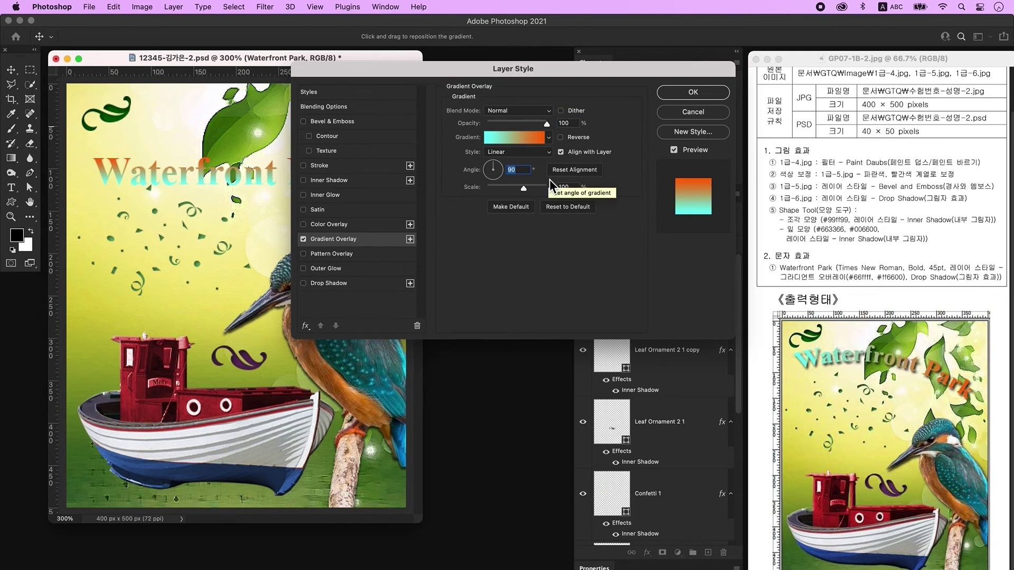
type("0")
key("Tab")
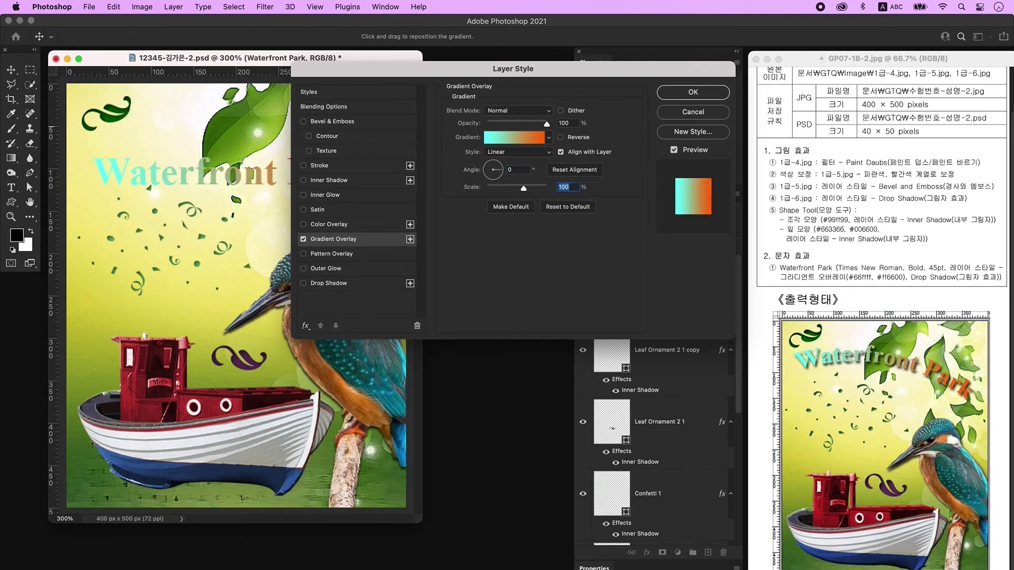
left_click(332, 286)
left_click(690, 94)
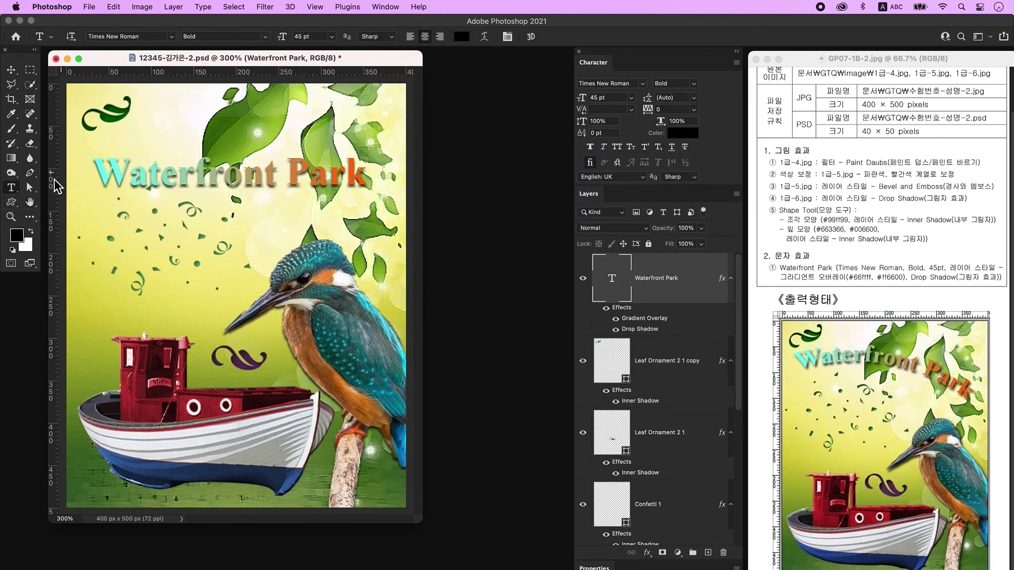
Warp the title into an Arc with a bend of +33.
left_click(484, 37)
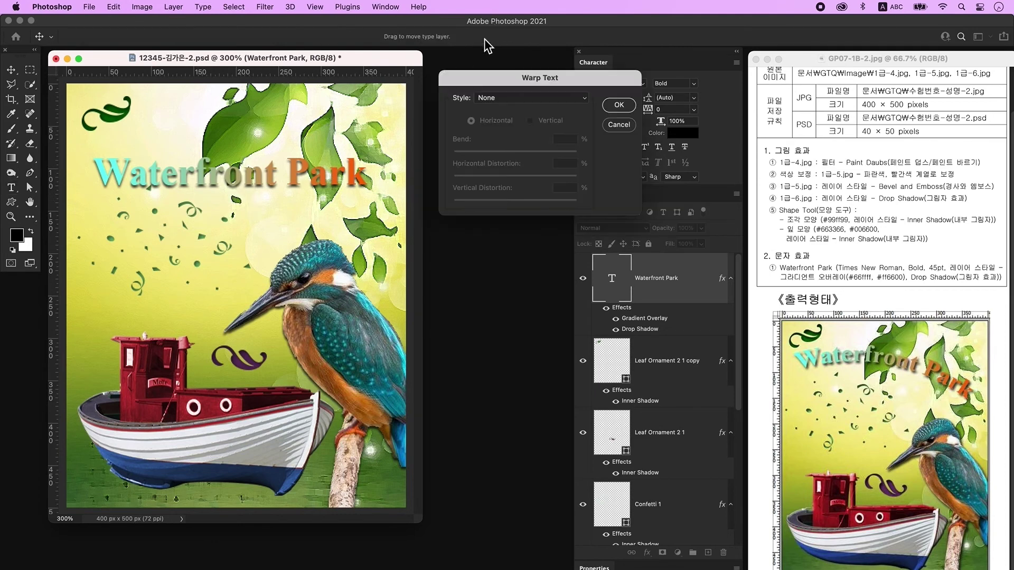
left_click(503, 100)
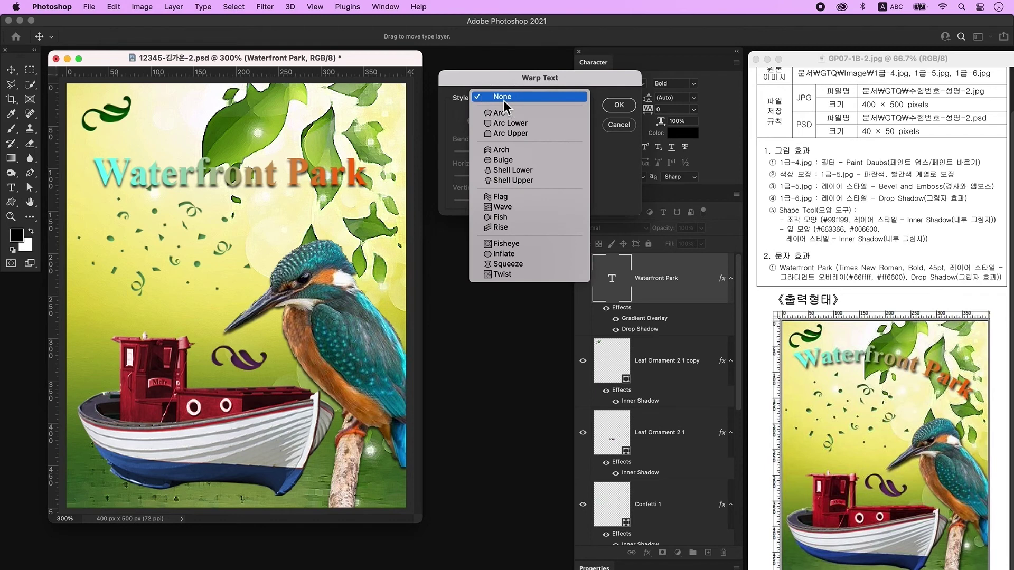
left_click(519, 115)
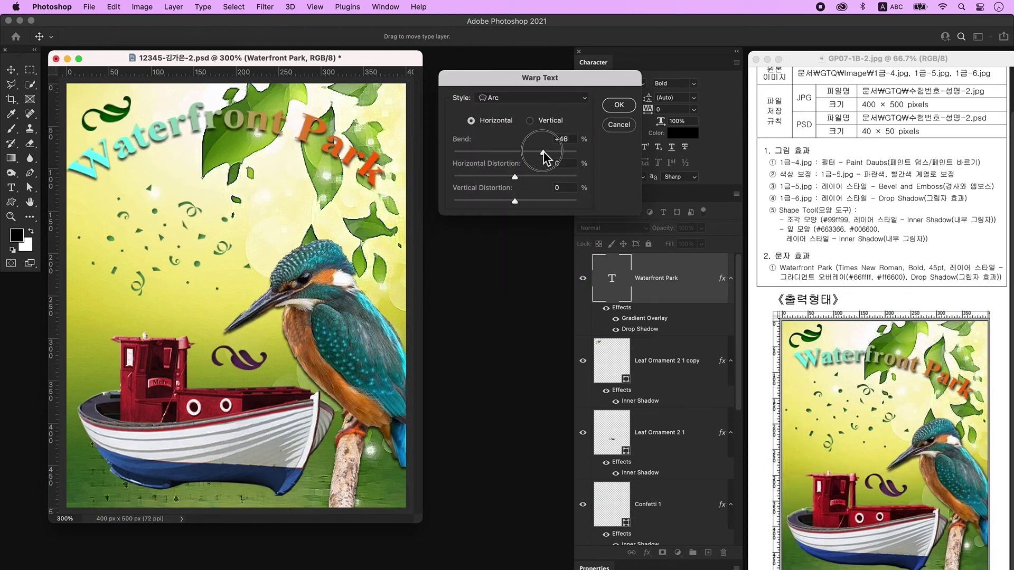
left_click_drag(547, 151, 537, 152)
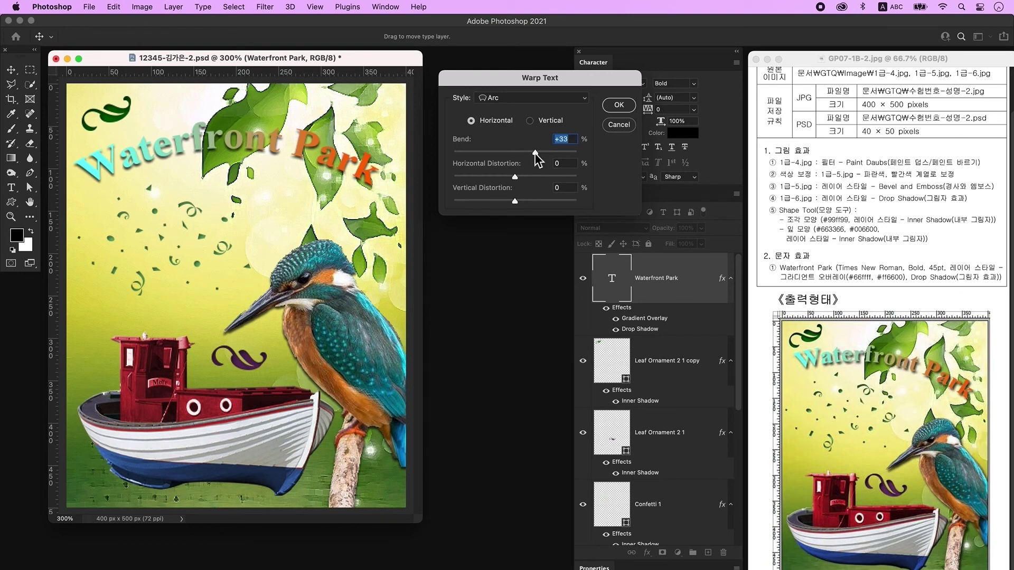
key("Return")
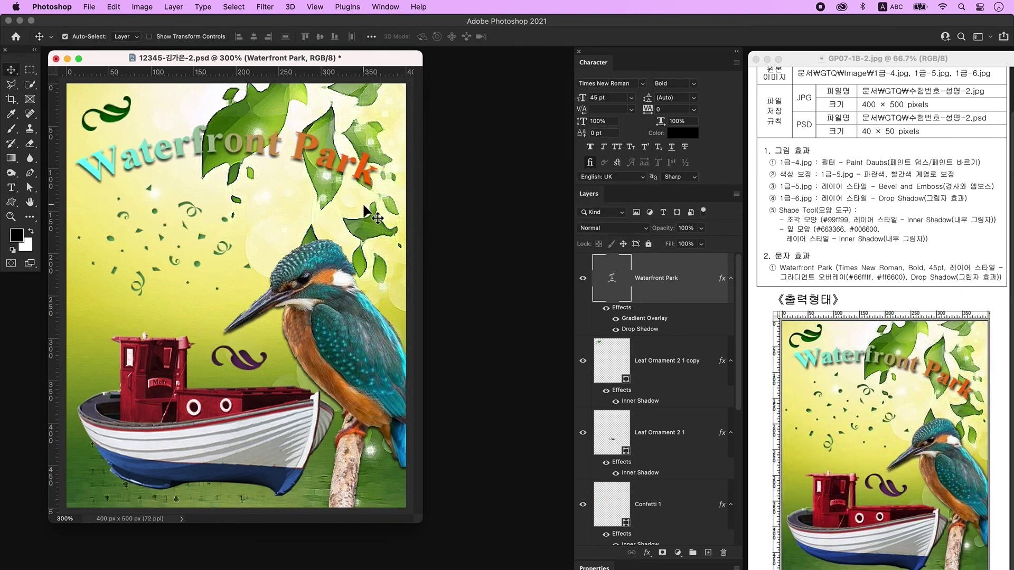
Rotate the title about 16° clockwise and nudge it right and down.
key("ctrl+t")
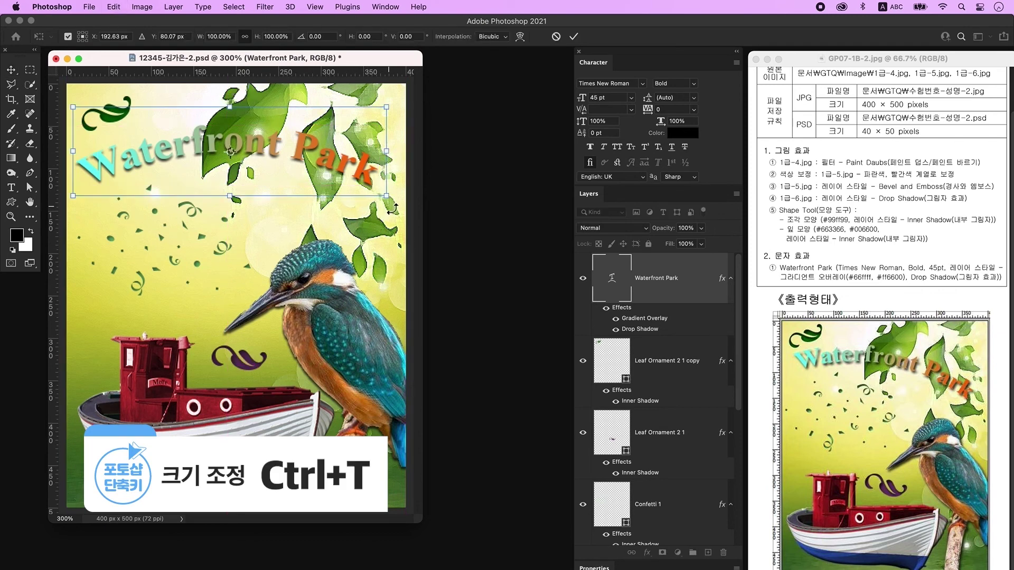
left_click_drag(396, 208, 383, 232)
left_click_drag(305, 153, 312, 176)
key("Return")
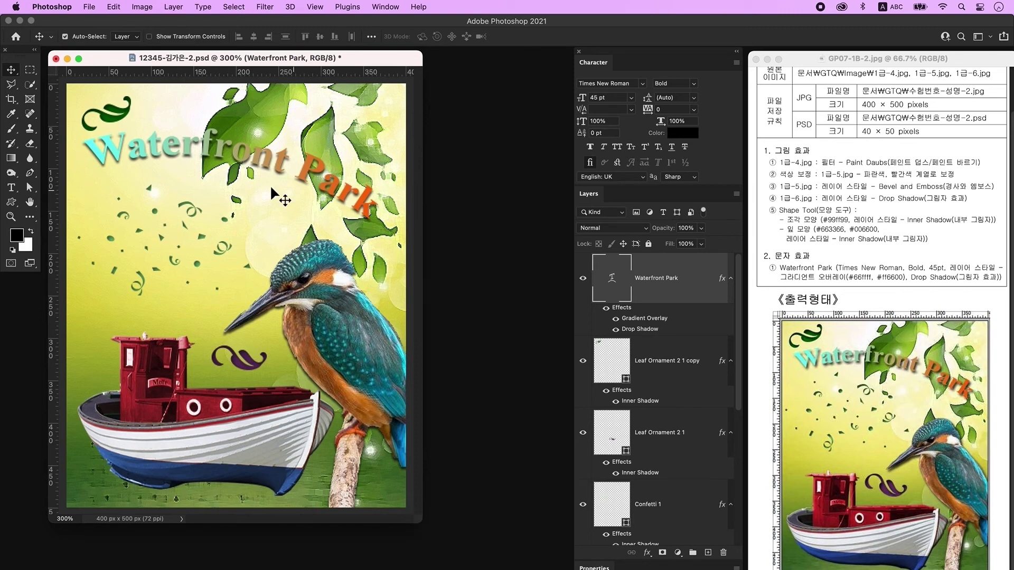
Save a JPEG copy of the poster to the computer at quality 12 (Maximum).
left_click(90, 7)
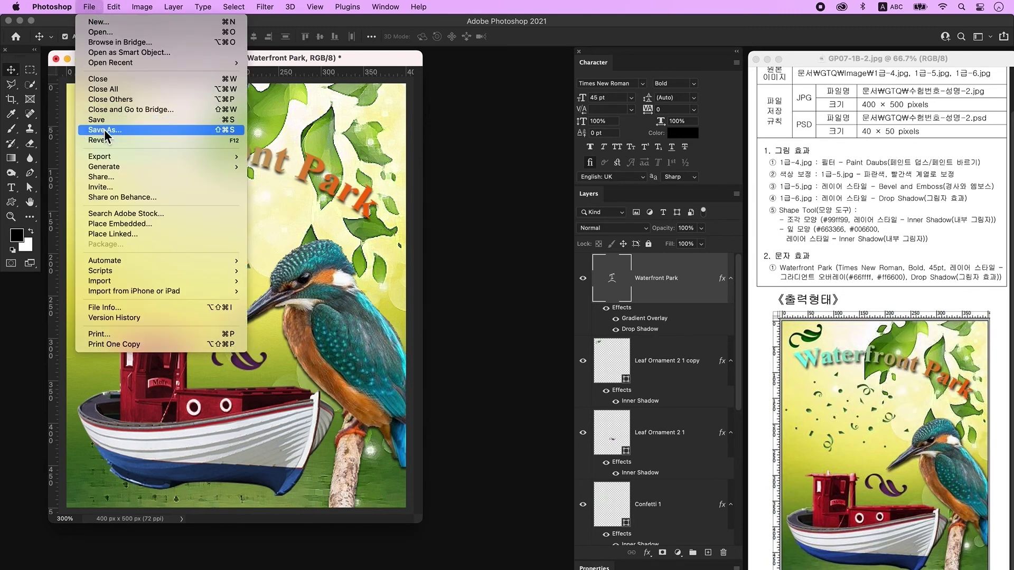
left_click(103, 129)
left_click(586, 426)
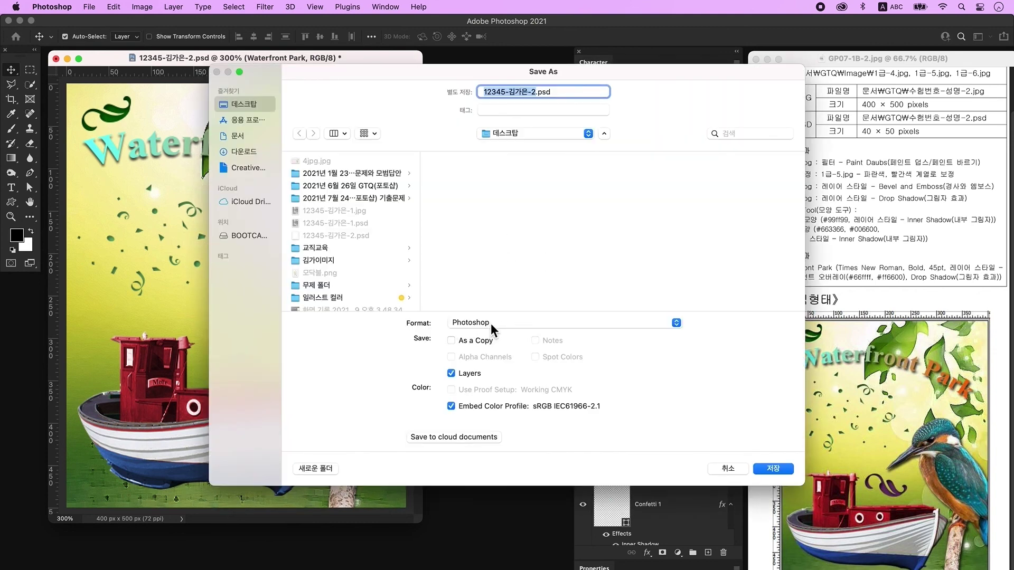
left_click(490, 323)
left_click(484, 410)
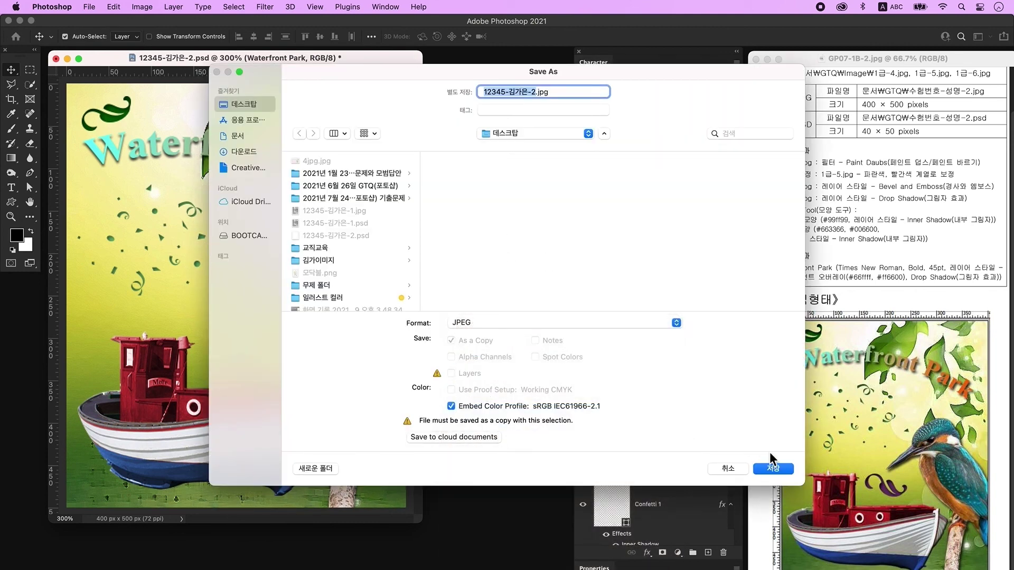
left_click(773, 468)
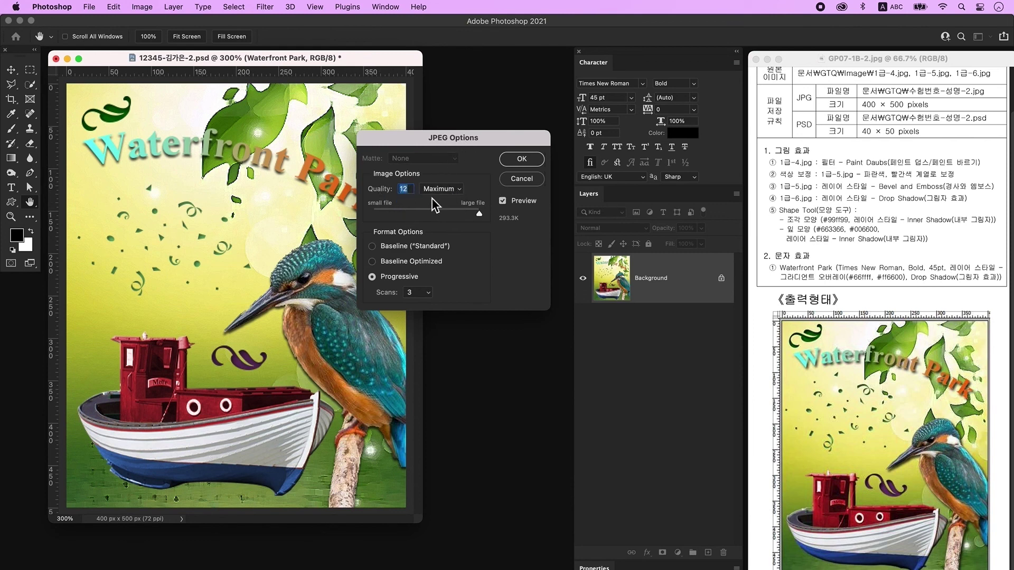
left_click(531, 161)
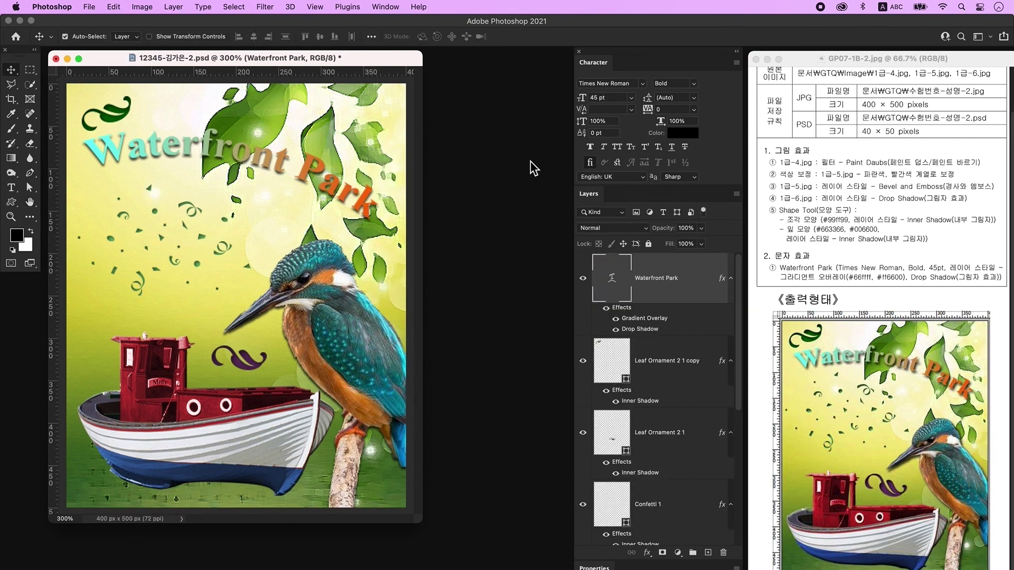
Downsize the poster to 40 × 50 px, then save it as a PSD, reaching Photoshop Format Options.
left_click(142, 7)
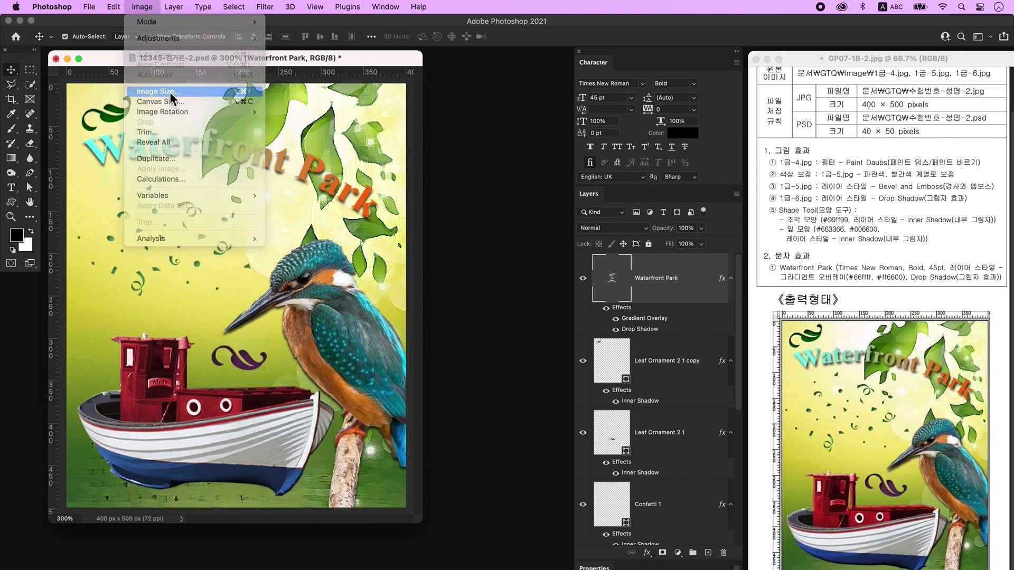
left_click(169, 93)
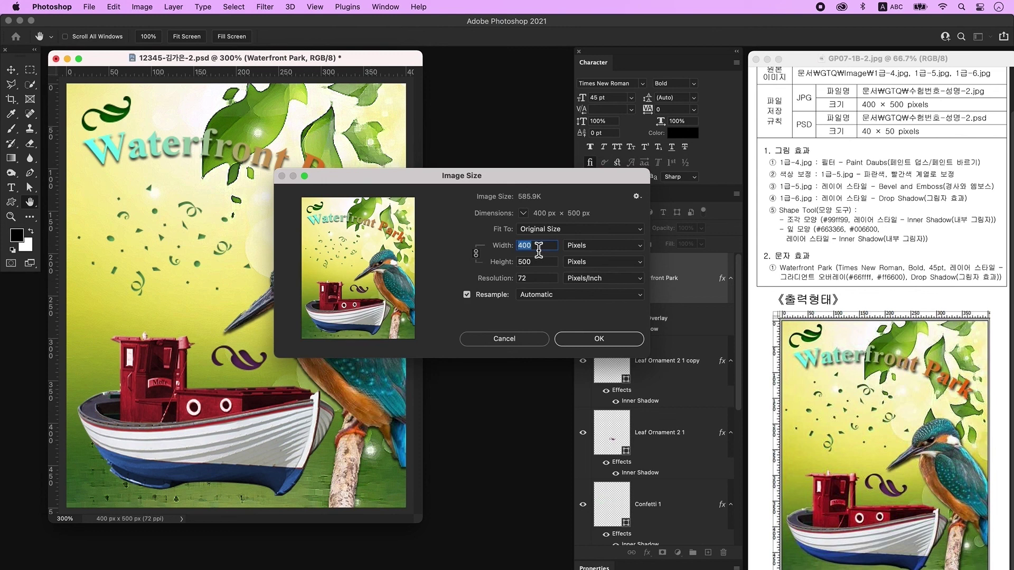
type("40")
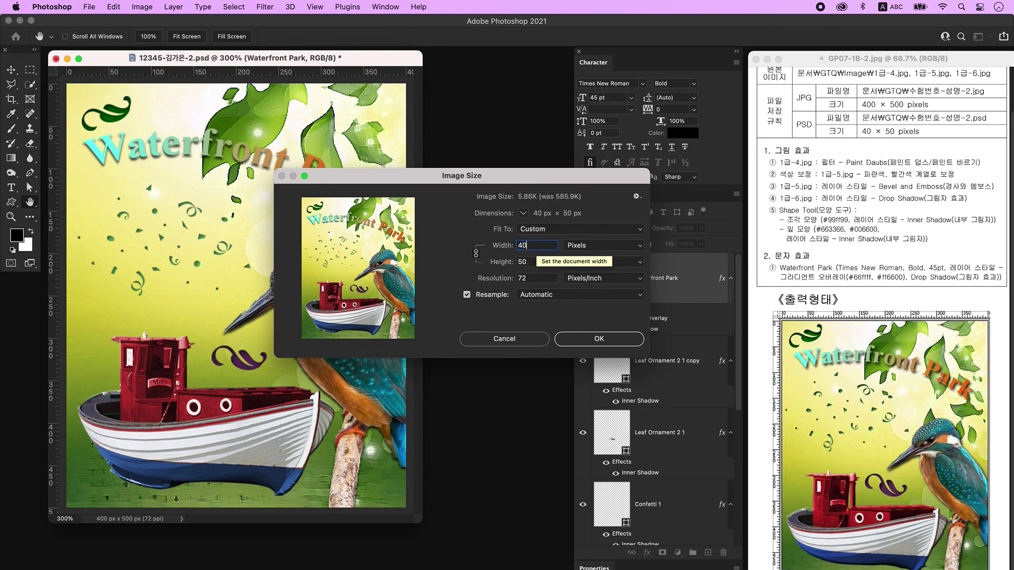
left_click(623, 343)
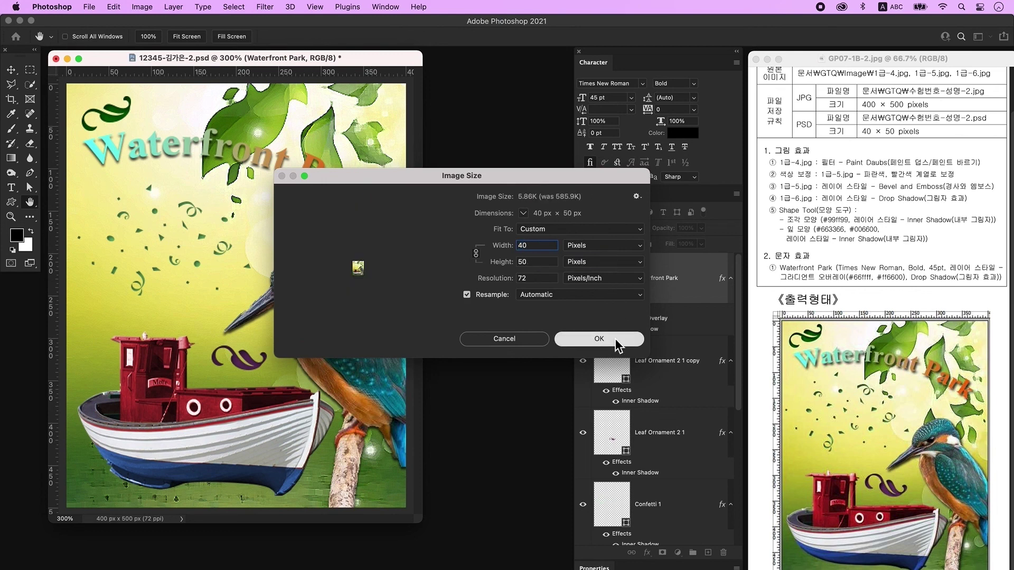
left_click(89, 8)
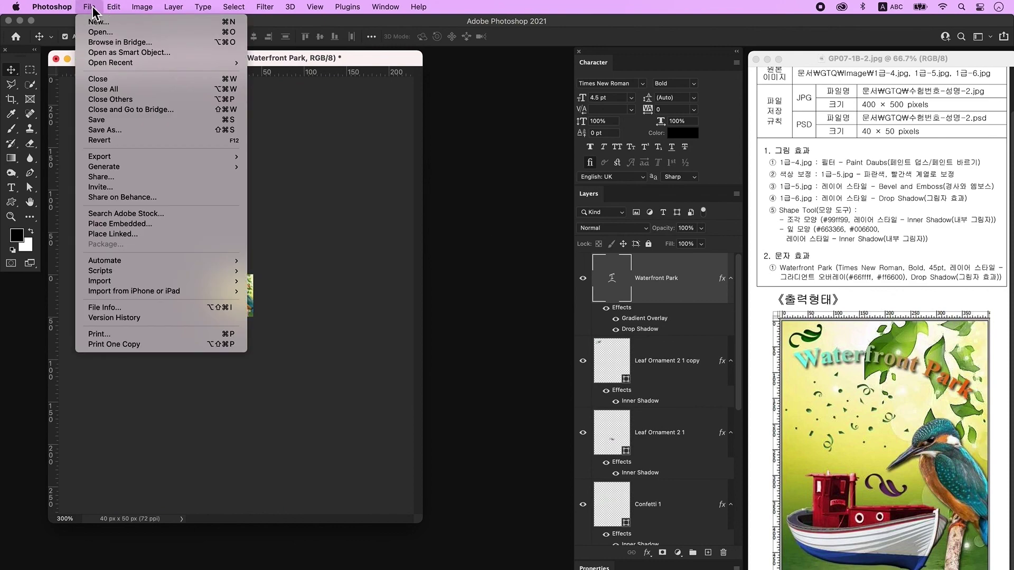
left_click(124, 121)
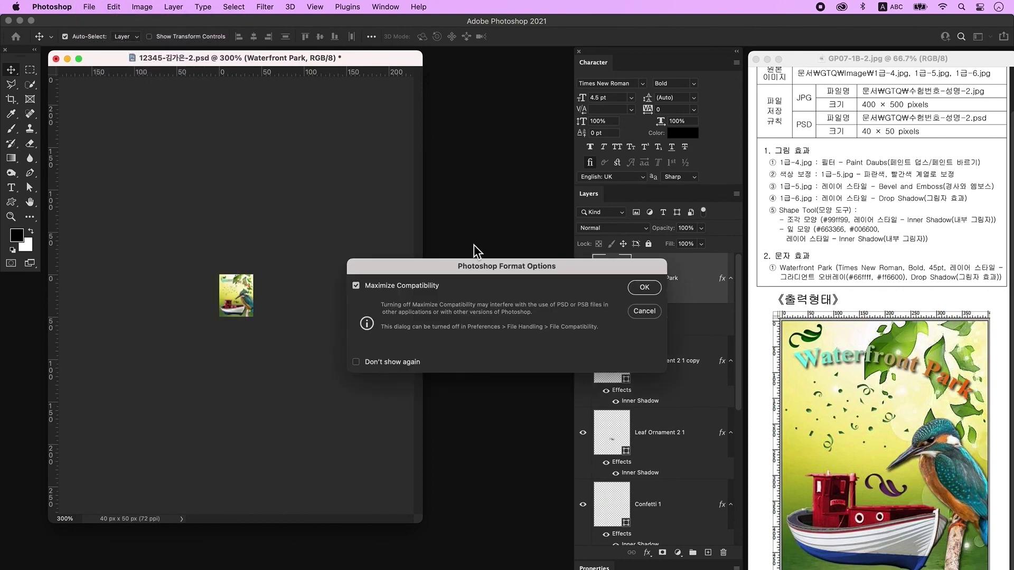